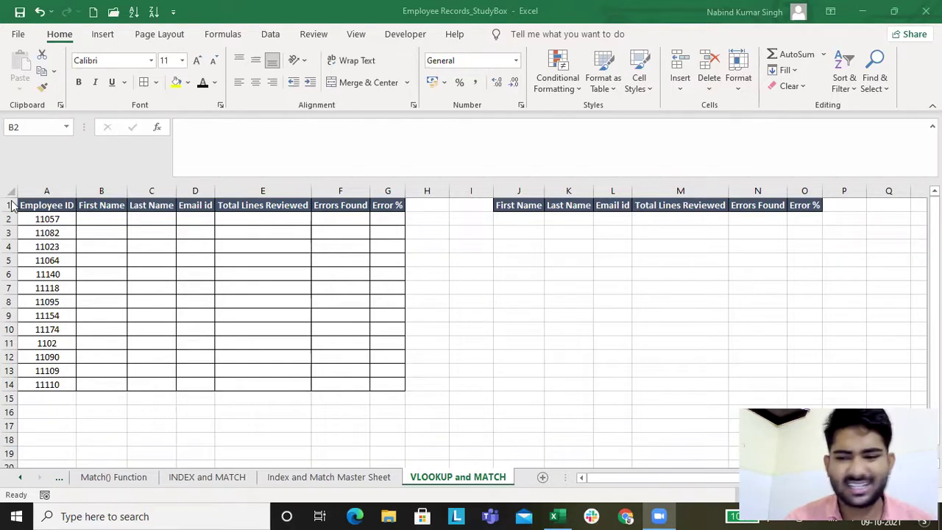
Step: Start a VLOOKUP in B2 with employee ID A2 as the lookup value
left_click(101, 218)
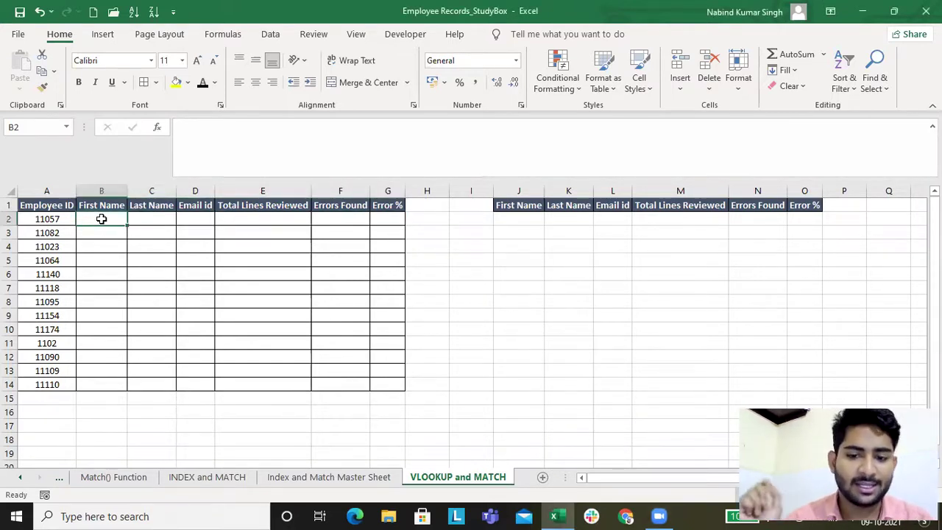
type("=vlo")
key("Tab")
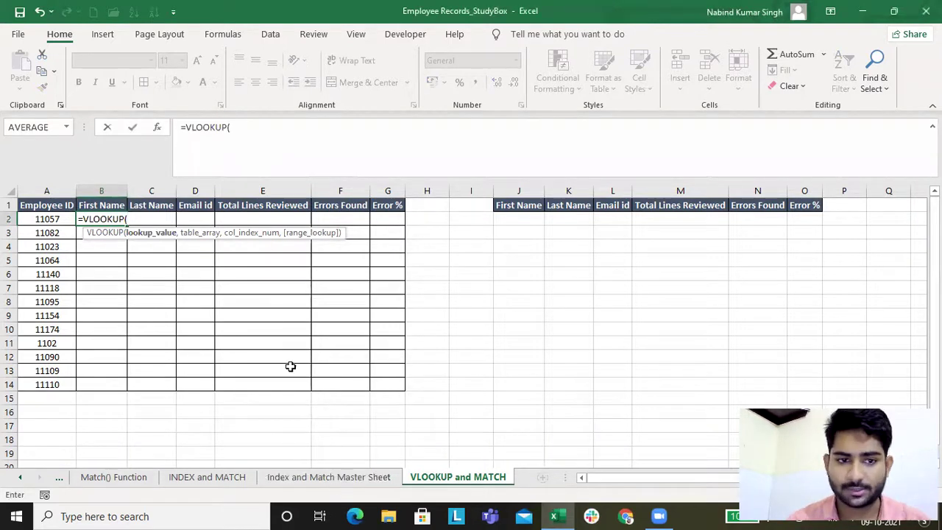
left_click(54, 219)
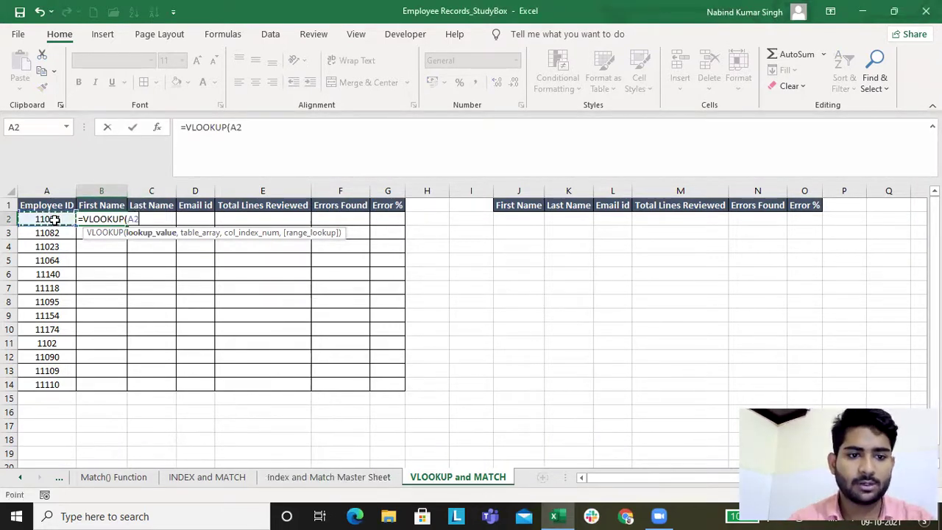
left_click(266, 126)
type(",")
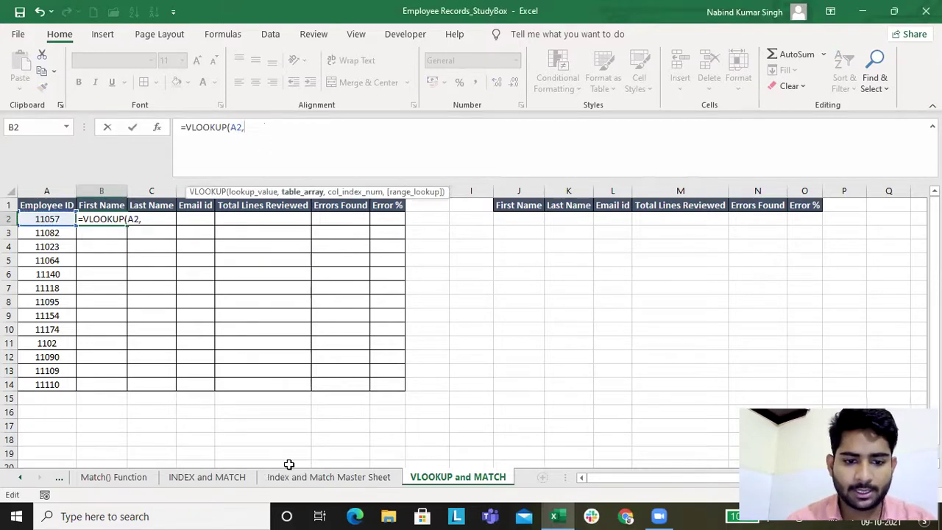
Step: Add the master sheet's absolute range $A$1:$G$29, column 2 and FALSE for exact match
left_click(294, 477)
left_click(50, 208)
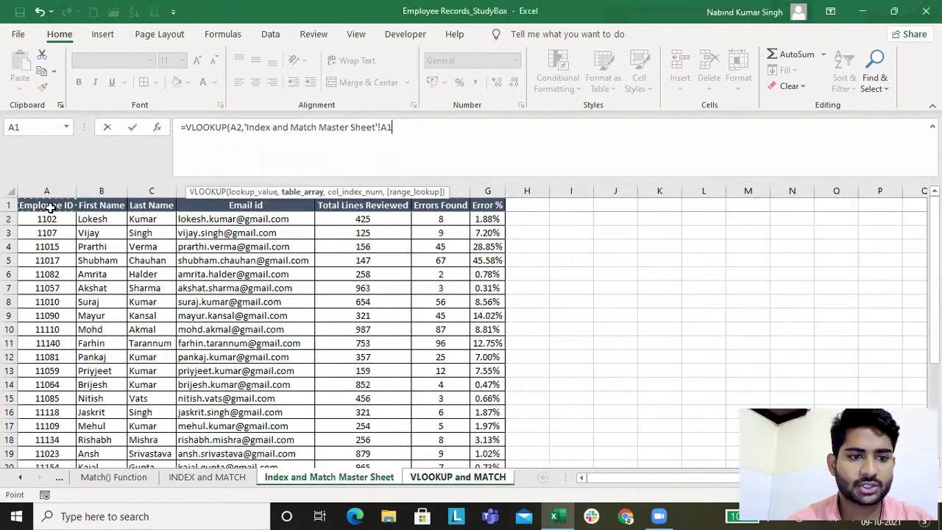
key("ctrl+shift+Right")
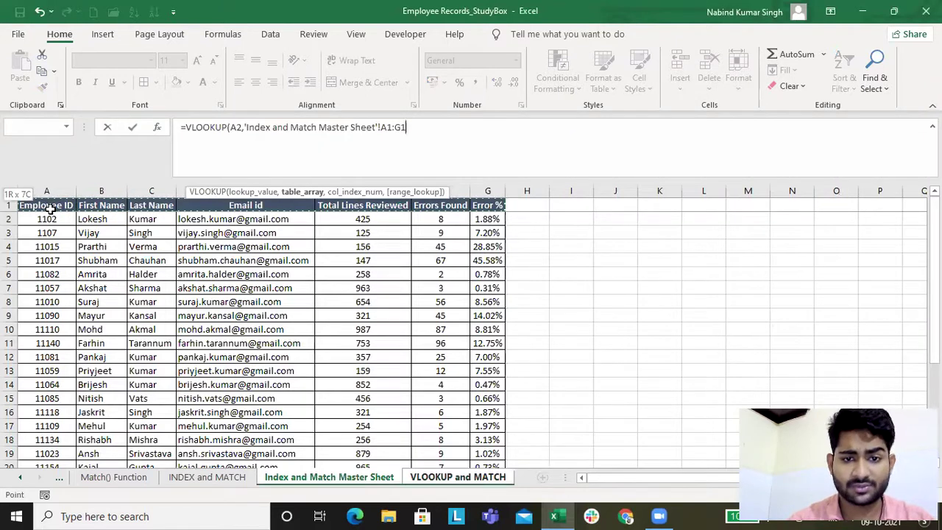
key("ctrl+shift+Down")
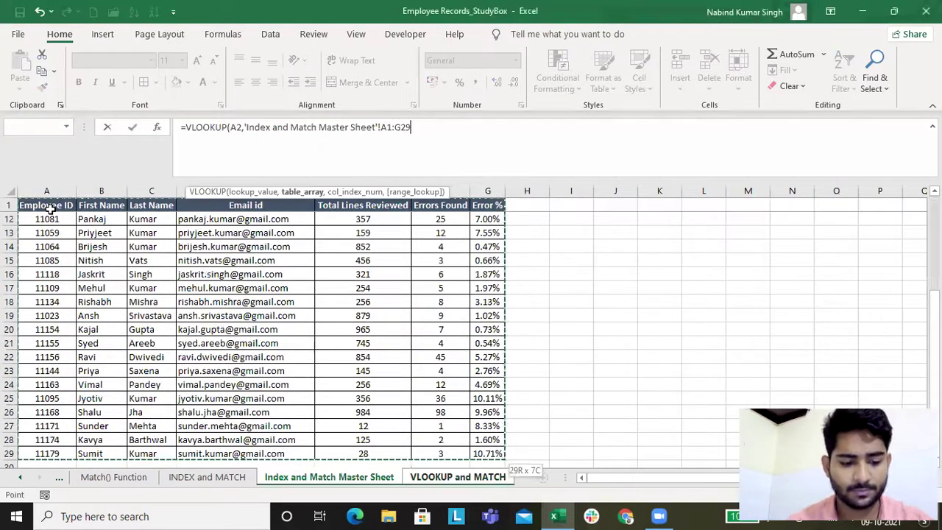
key("F4")
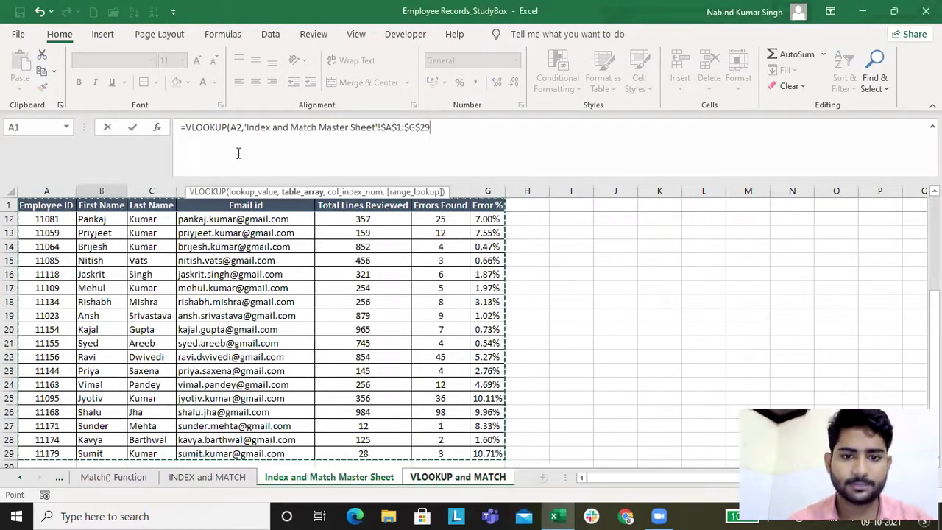
type(",")
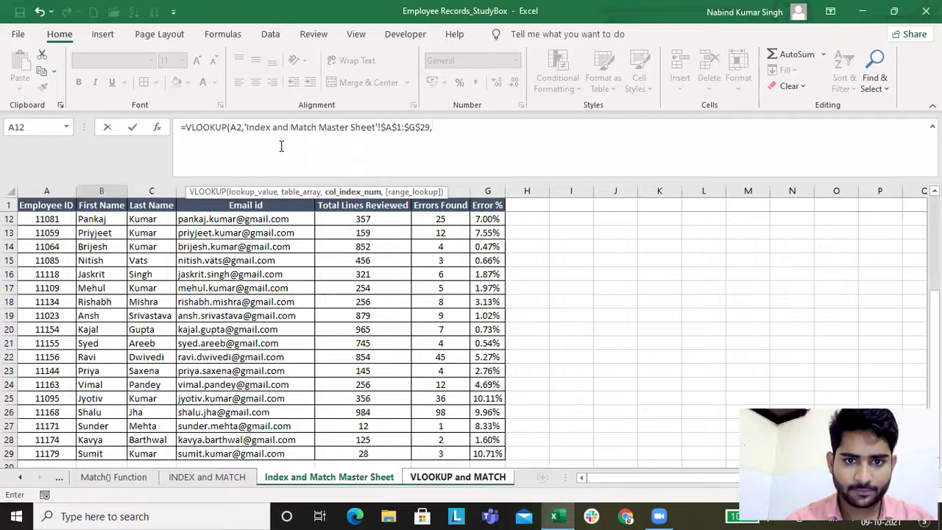
type("2,")
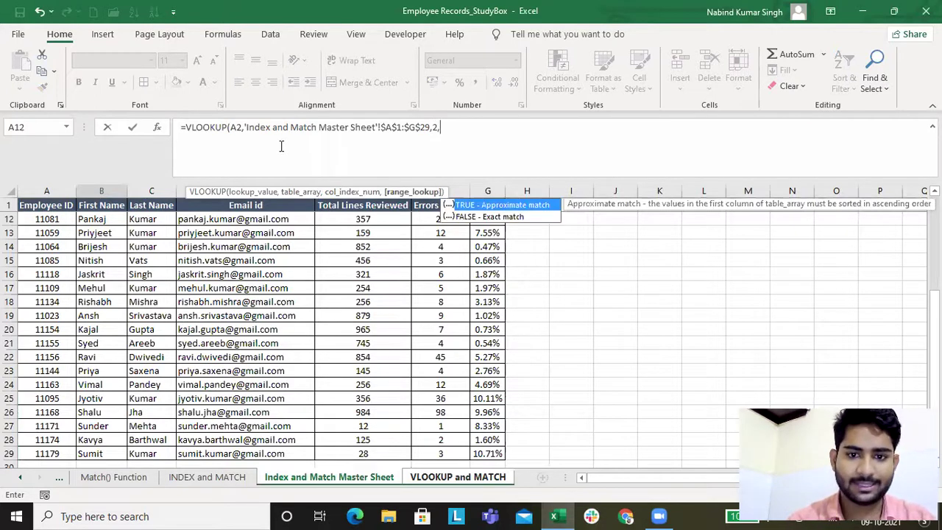
type("false")
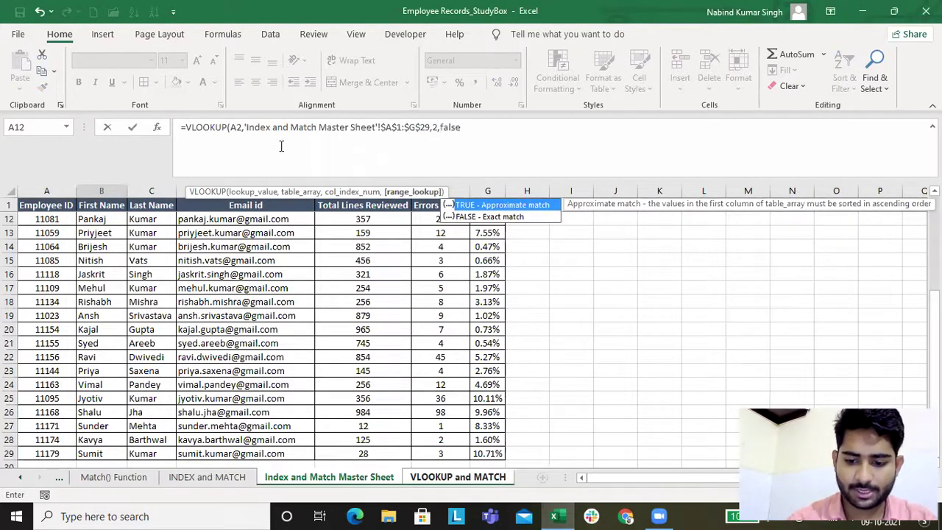
type(")")
Step: Commit the VLOOKUP and fill it down B2:B14 to show every first name
key("Return")
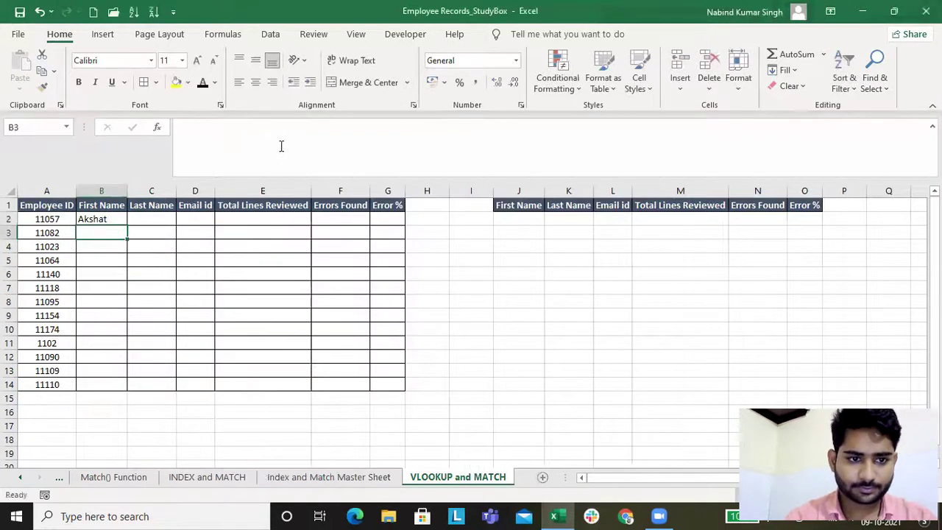
key("Up")
key("Left")
key("ctrl+Down")
key("Right")
key("ctrl+shift+Up")
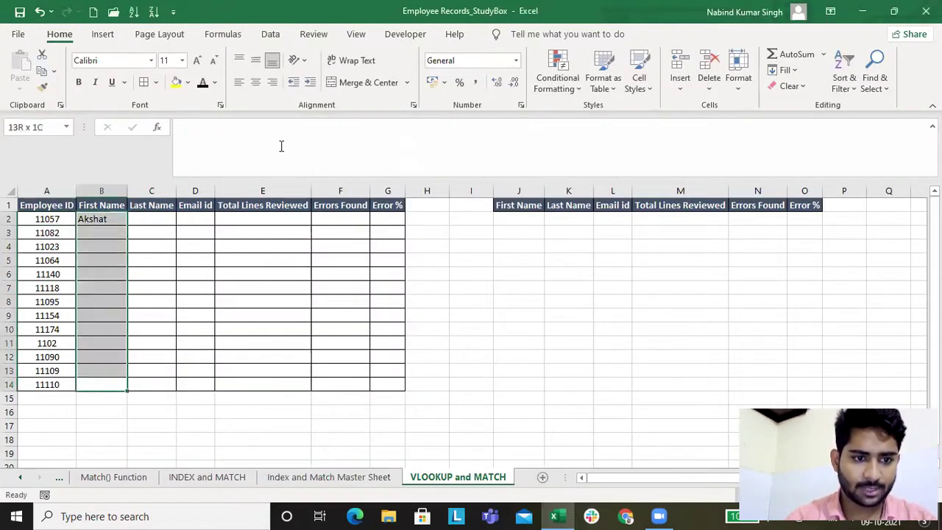
key("ctrl+d")
key("Up")
key("ctrl+Up")
key("Down")
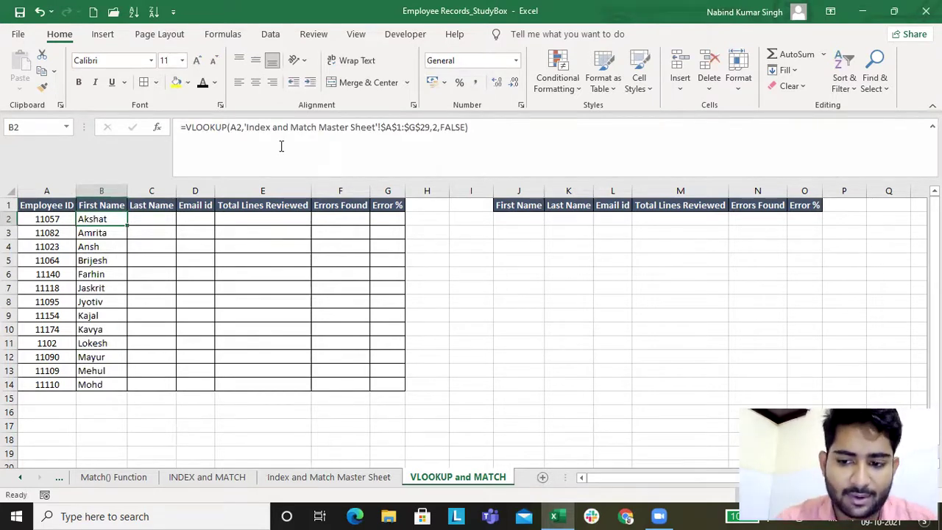
Step: Copy the formula across B2:G2, then down through B2:G14, giving #N/A in C:G
key("shift+Right")
key("shift+Right")
key("shift+Right")
key("shift+Right")
key("shift+Right")
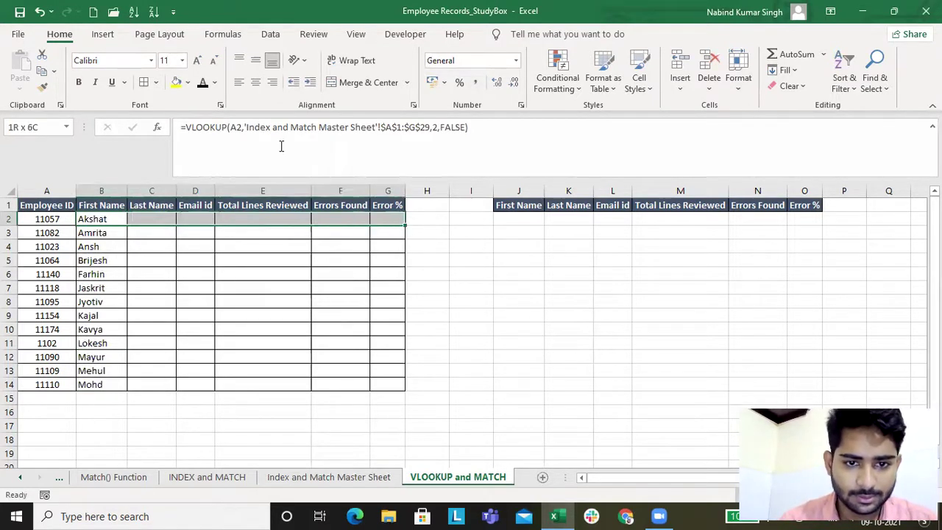
key("ctrl+r")
key("Left")
key("Right")
key("ctrl+shift+Down")
key("shift+Right")
key("shift+Right")
key("shift+Right")
key("ctrl+d")
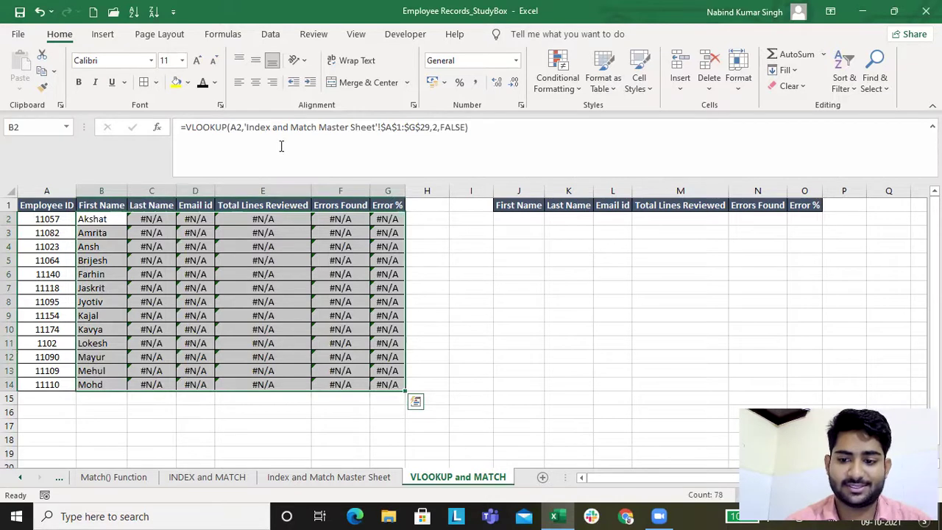
Step: Compare the B2 and C2 formulas to spot the shifted lookup reference
key("Left")
key("Right")
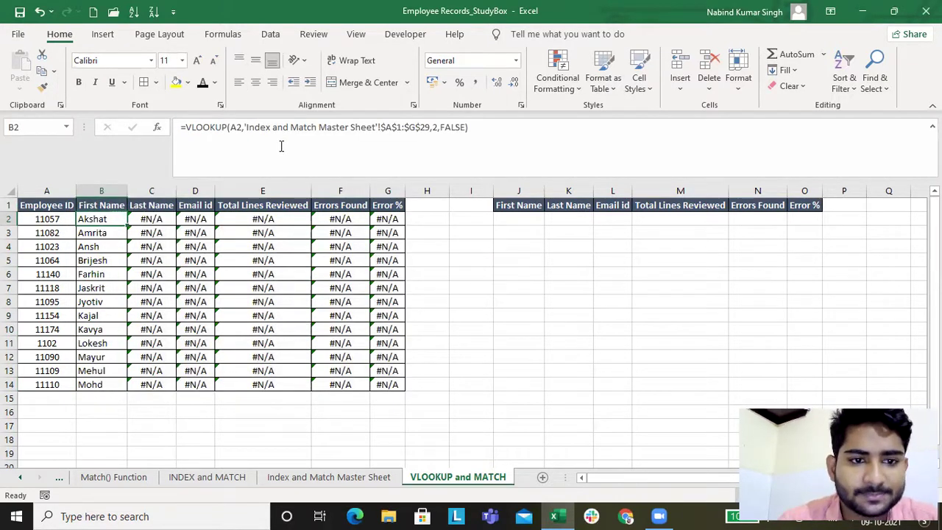
key("Right")
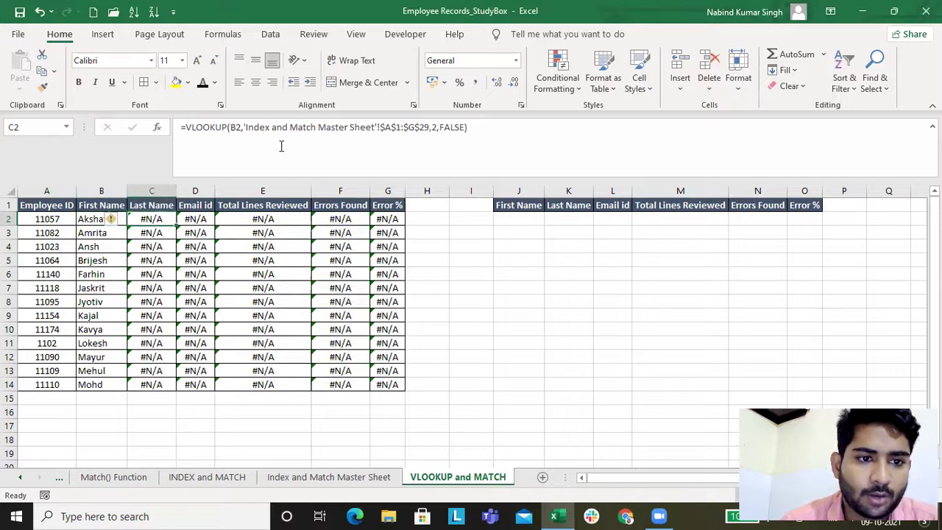
key("Left")
key("Right")
key("Left")
key("Right")
key("Left")
key("Right")
key("Left")
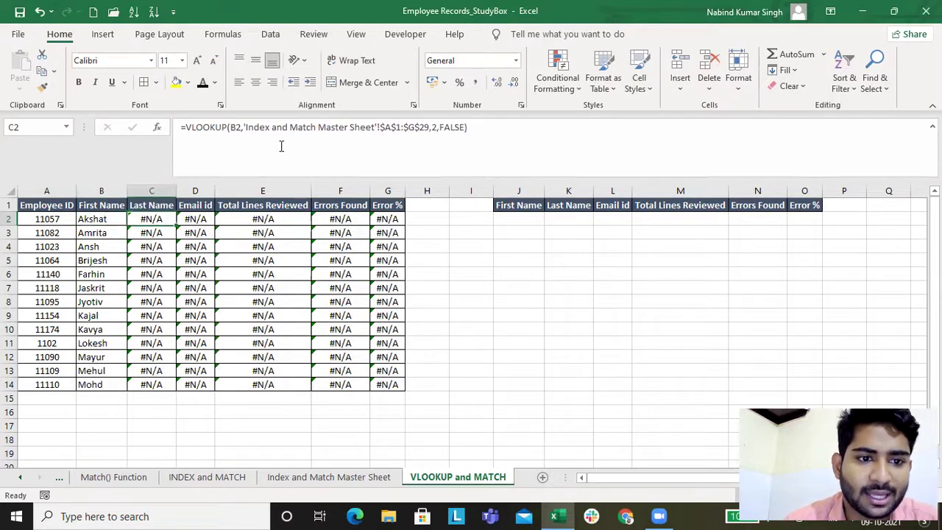
key("Right")
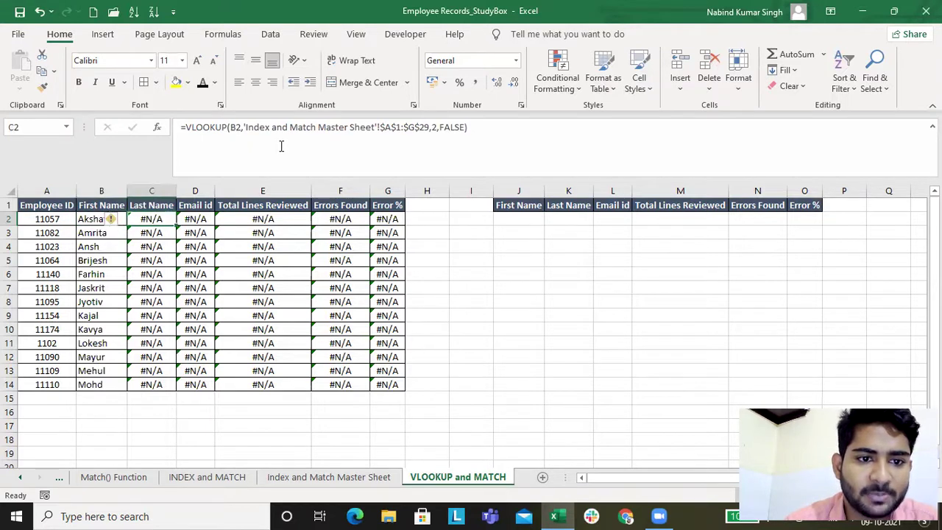
Step: Change B2's lookup value to $A2 and refill B2:G14, repeating first names in every column
left_click(96, 219)
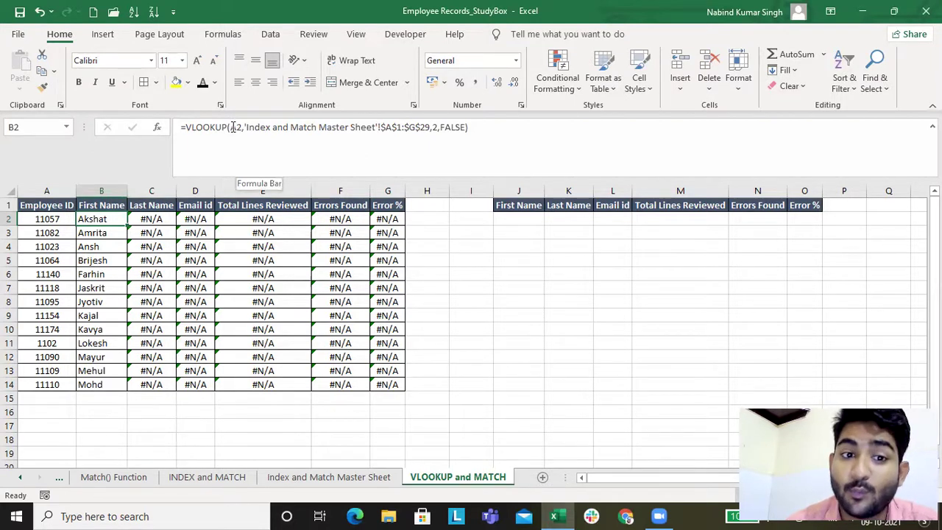
left_click(233, 127)
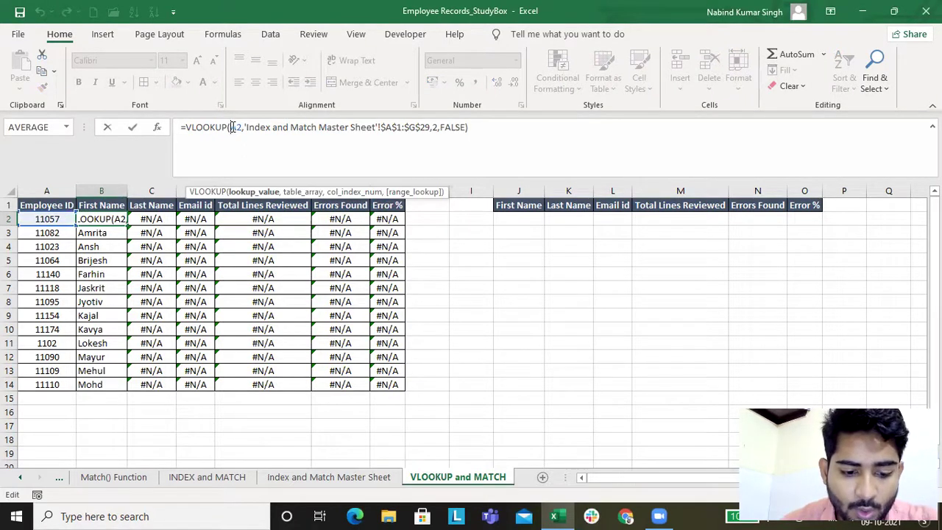
type("$")
key("Return")
key("Up")
key("ctrl+shift+Down")
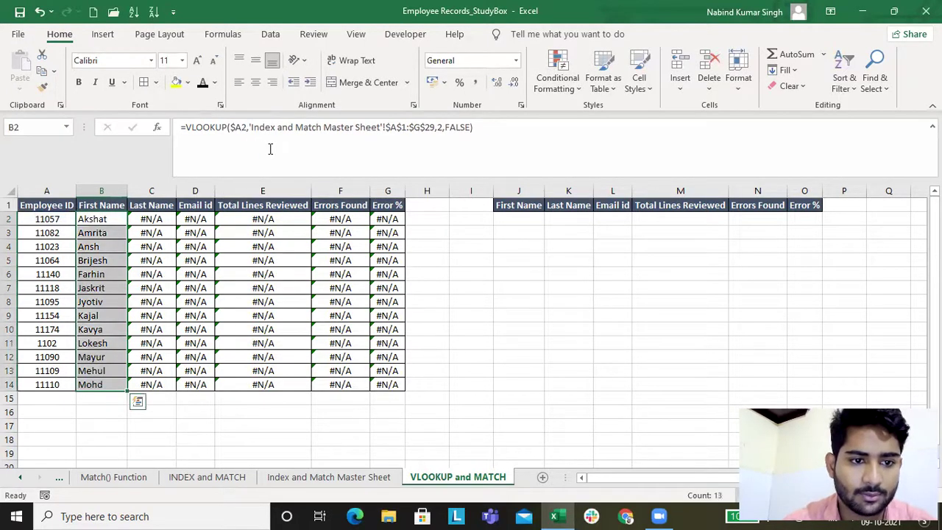
key("ctrl+shift+Right")
key("ctrl+r")
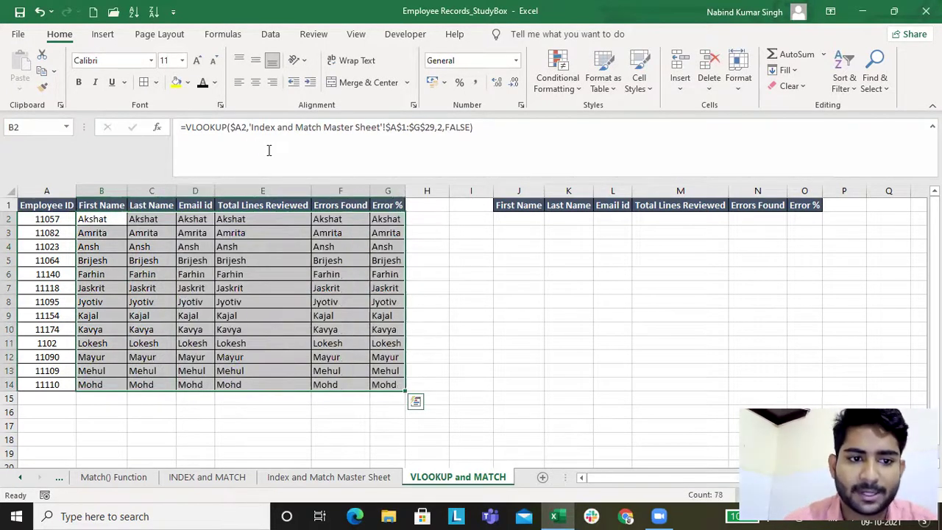
left_click(106, 220)
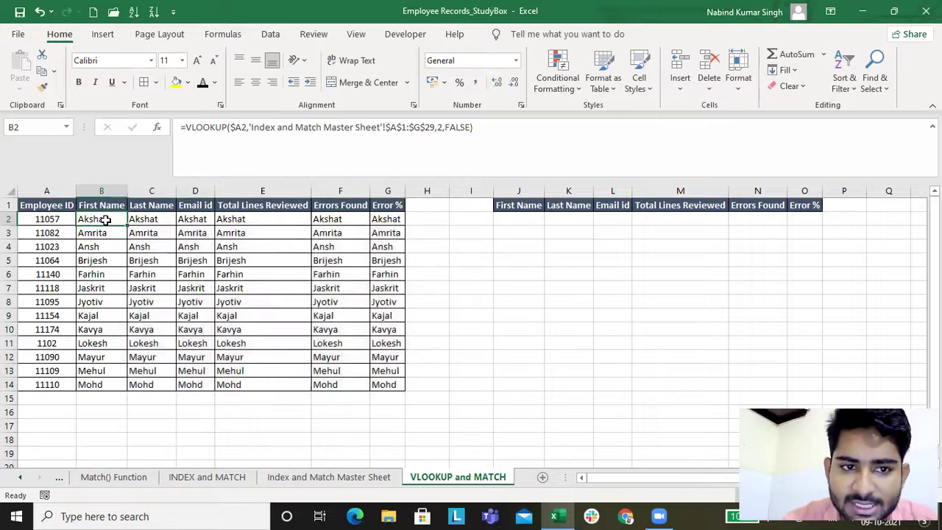
Step: Step along row 2 comparing the copied lookup formulas in B2 through G2
key("Right")
key("Right")
key("Left")
key("Left")
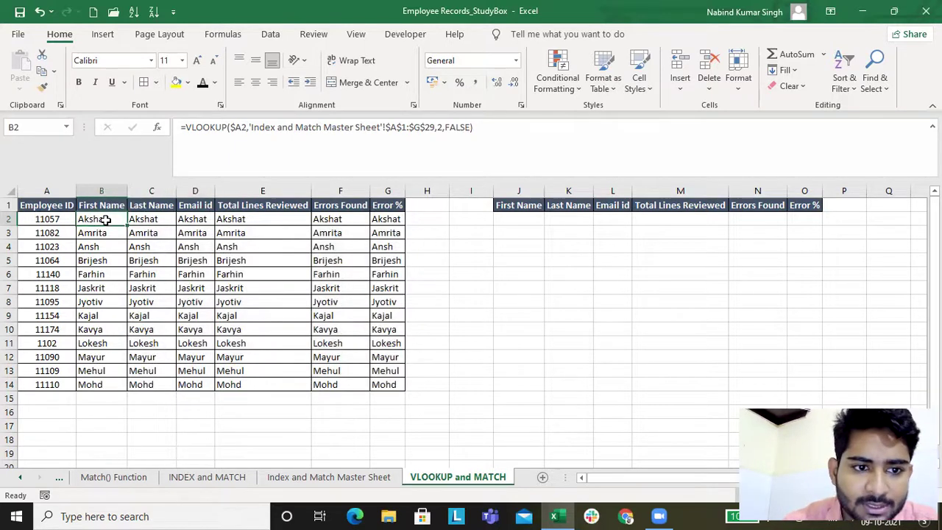
left_click(133, 220)
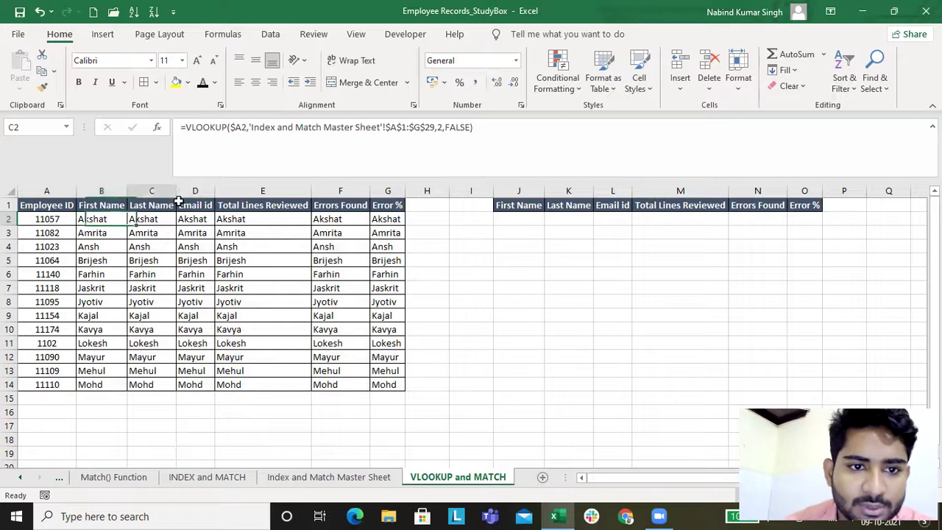
key("Right")
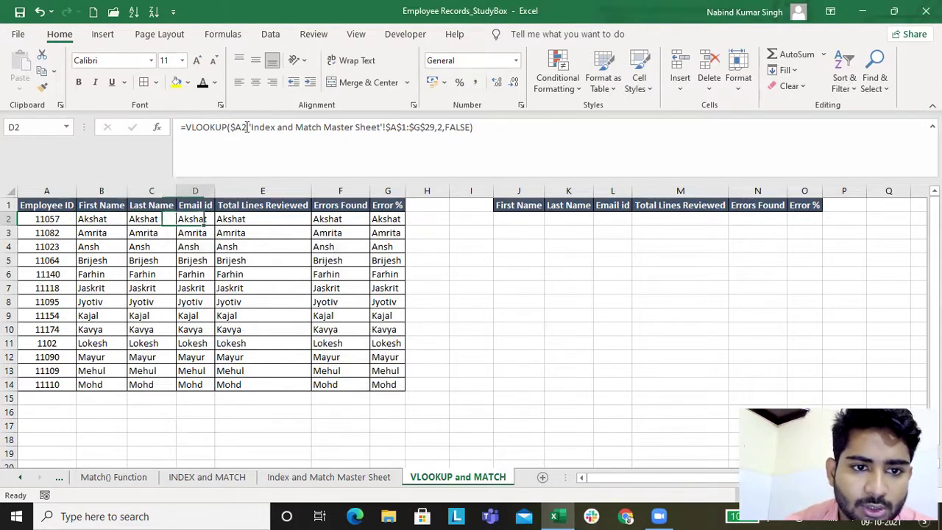
key("Right")
key("Right")
key("Right")
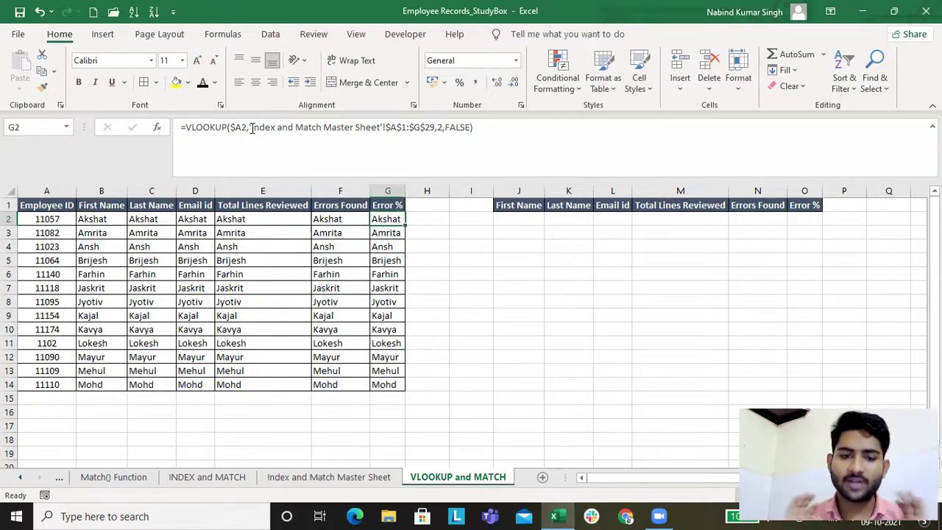
key("Left")
key("Left")
key("Left")
key("Left")
key("Left")
key("Left")
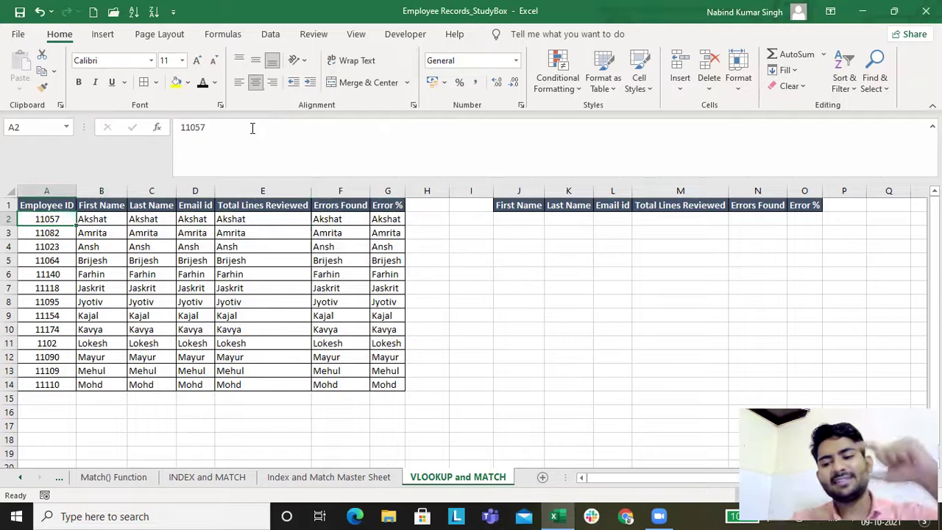
key("Right")
key("Right")
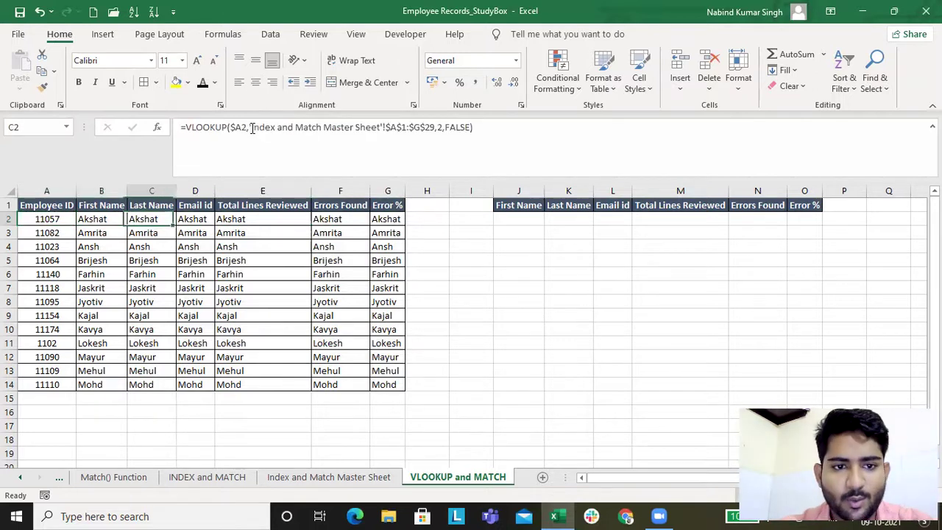
key("Left")
key("Right")
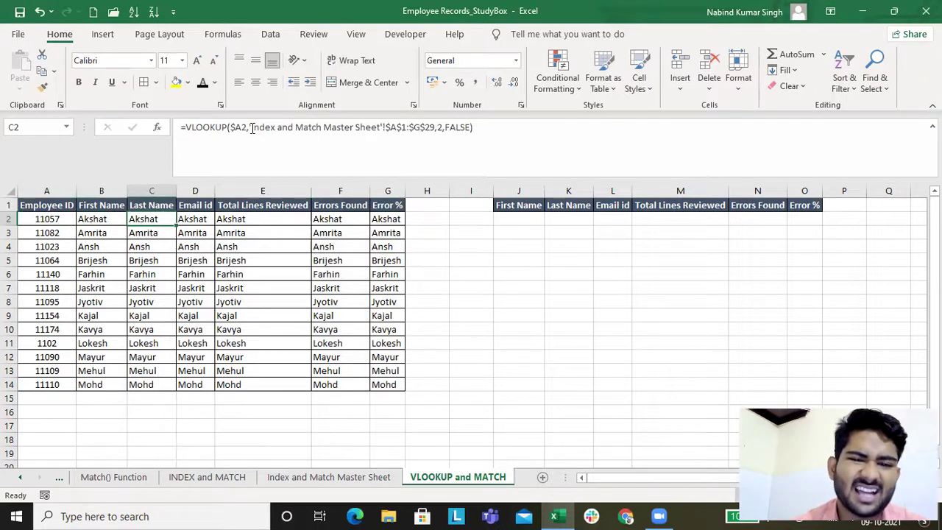
Step: Set C2's column index to 3 and fill last names down C2:C14
left_click(438, 127)
key("Delete")
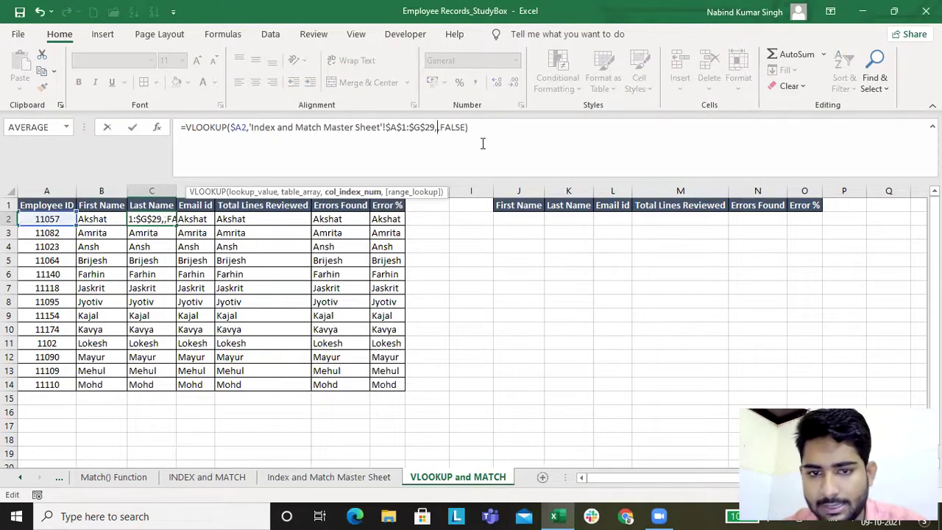
type("3")
key("Return")
key("Up")
key("ctrl+shift+Down")
key("ctrl+d")
Step: Set D2's column index to 4 and fill email ids down column D
key("Right")
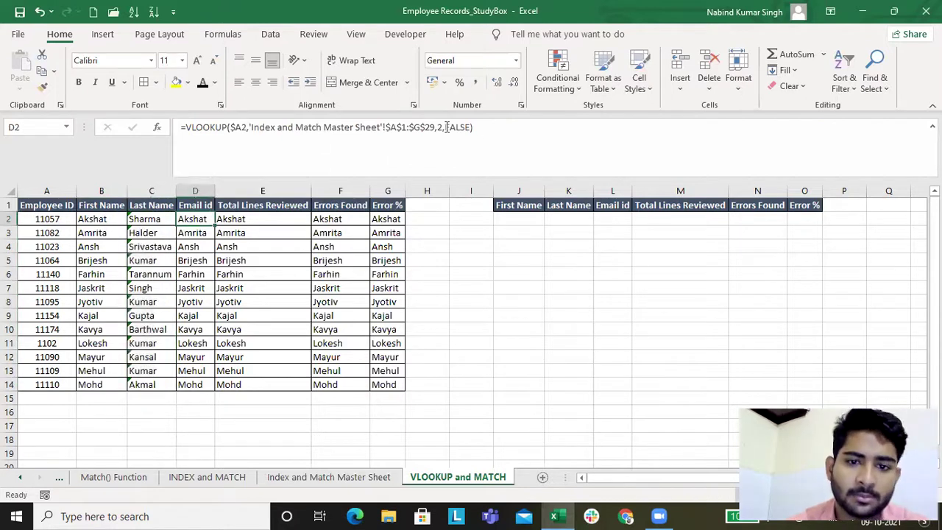
left_click(438, 128)
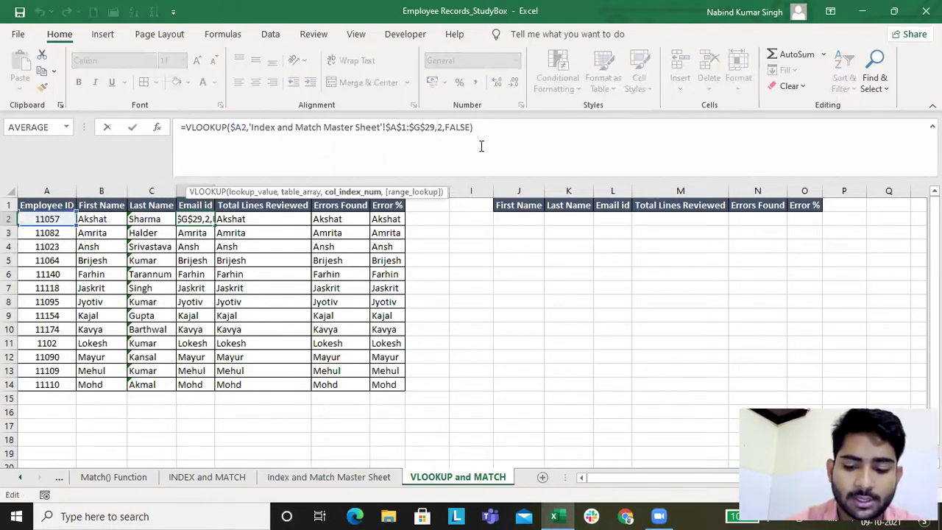
type("4")
key("Return")
key("Up")
key("ctrl+shift+Down")
key("ctrl+d")
Step: Set E2's column index to 5 and fill Total Lines Reviewed down E2:E14
key("Right")
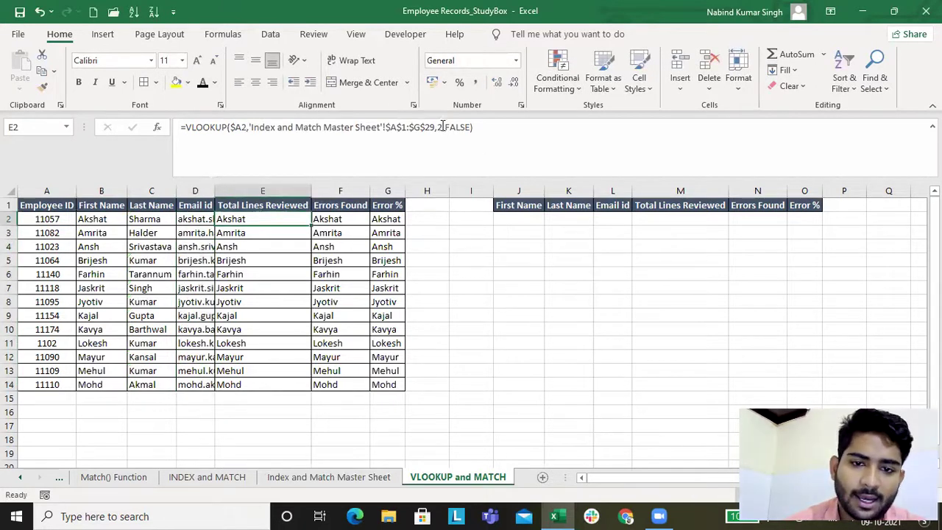
left_click(441, 127)
key("BackSpace")
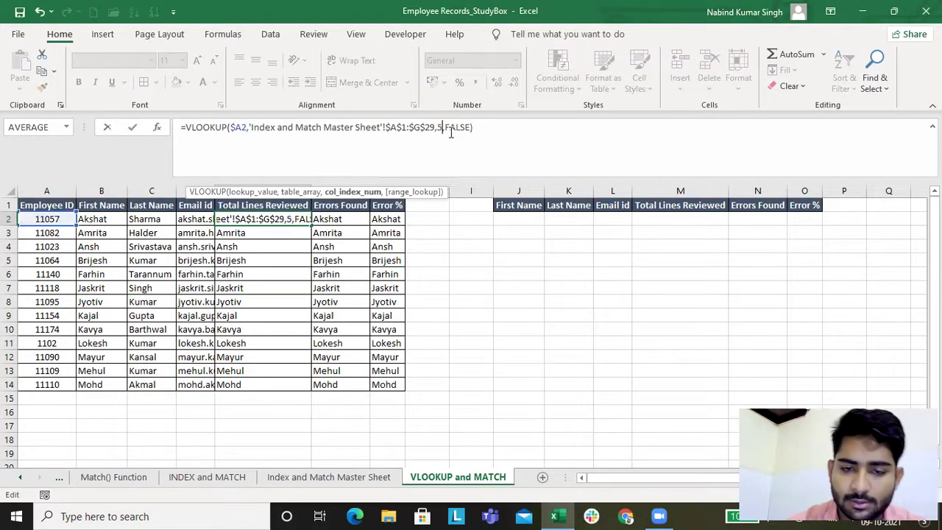
key("Return")
key("Up")
key("ctrl+shift+Down")
key("ctrl+d")
Step: Set F2's column index to 6 and fill Errors Found down F2:F14
key("Right")
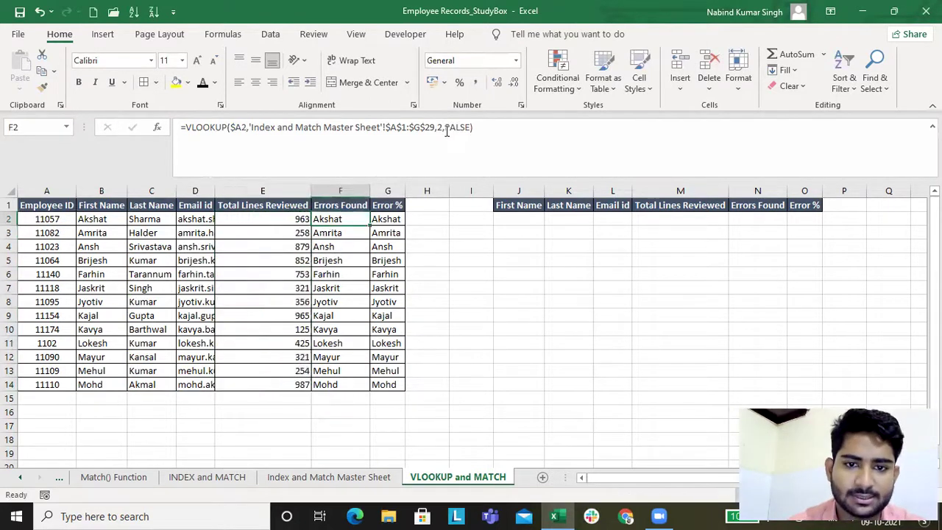
left_click(442, 127)
key("BackSpace")
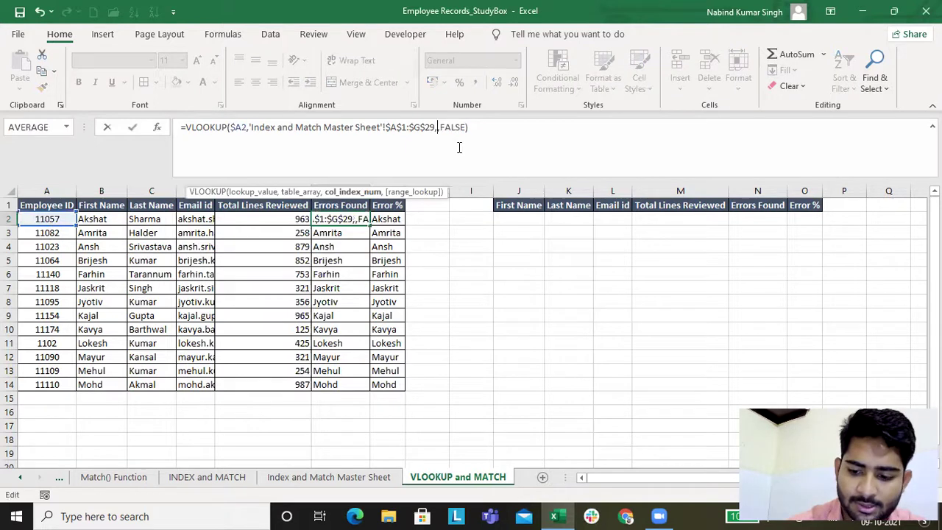
type("6")
key("Return")
key("Up")
key("ctrl+shift+Down")
key("ctrl+d")
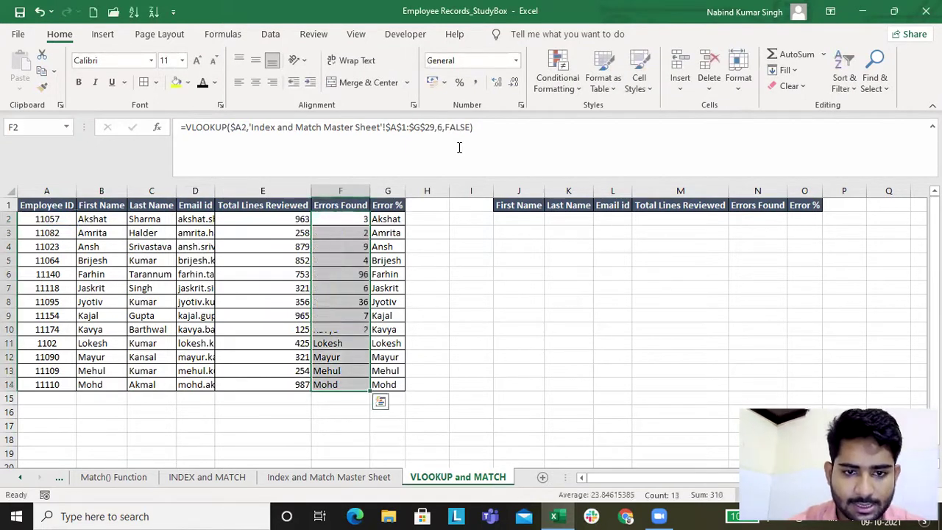
Step: Set G2's column index to 7 and fill Error % values down G2:G14
key("Right")
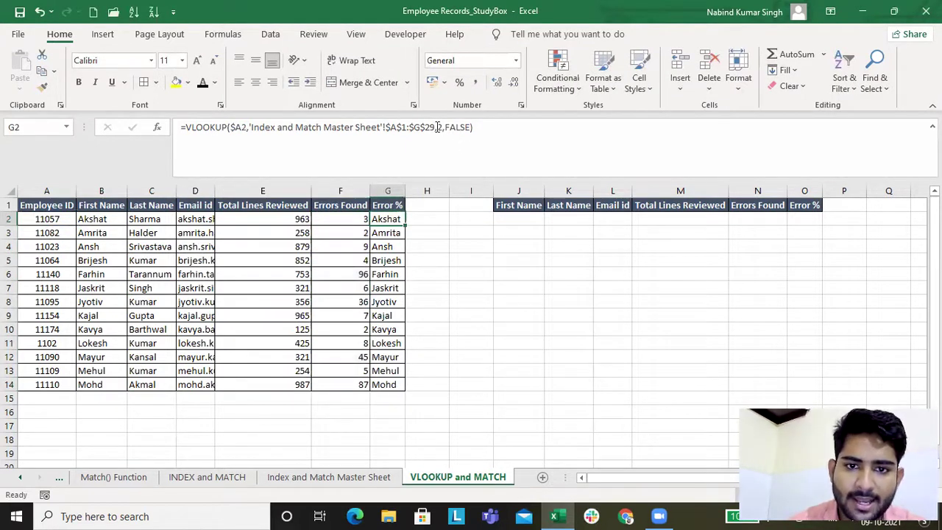
left_click(442, 127)
key("BackSpace")
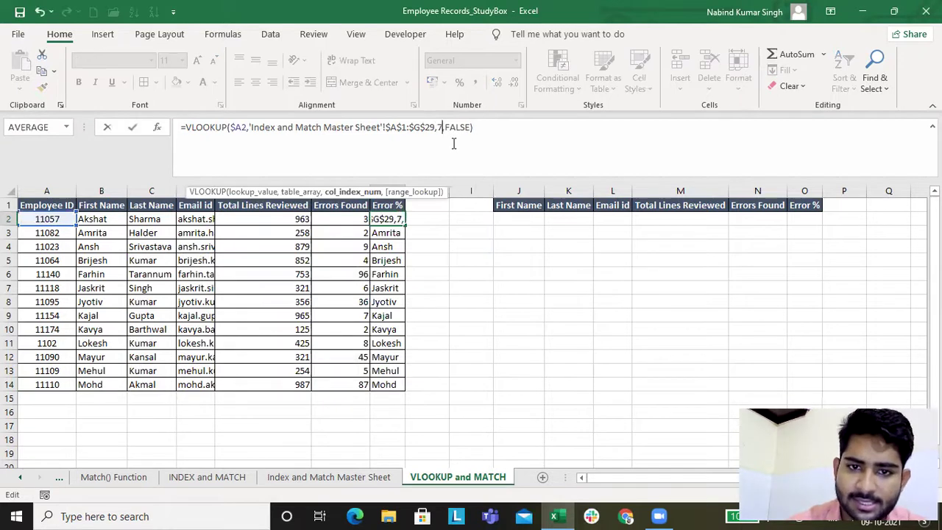
key("Return")
key("Up")
key("ctrl+shift+Down")
key("ctrl+d")
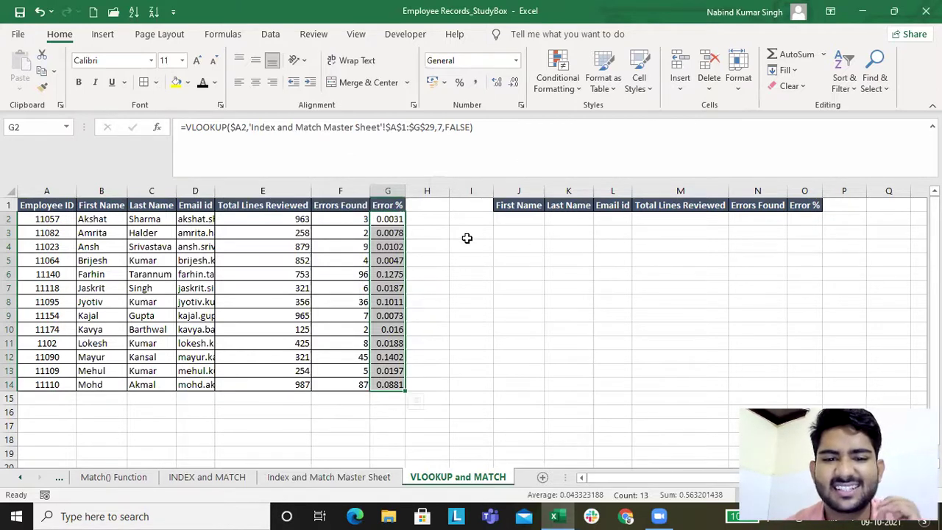
Step: Check the lookup formulas in B2, C2, D2, B3 and G4
left_click(106, 221)
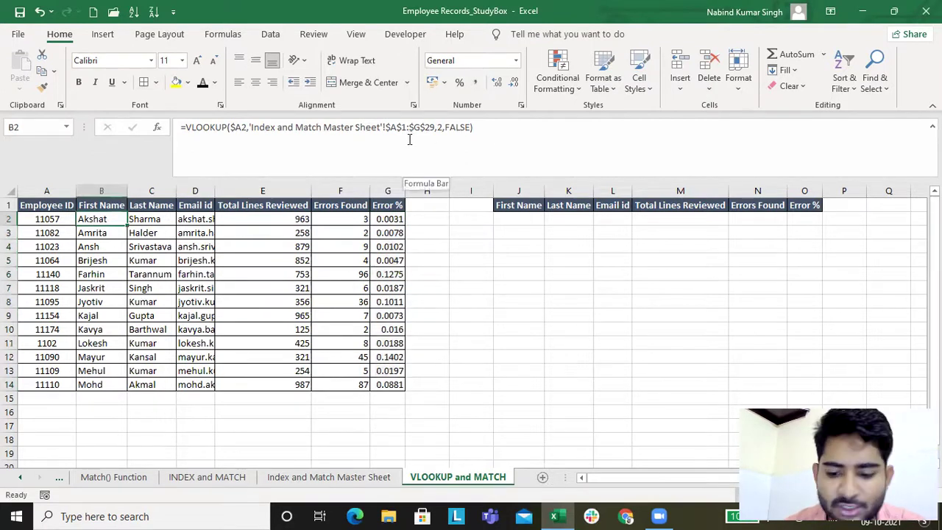
key("Right")
key("Right")
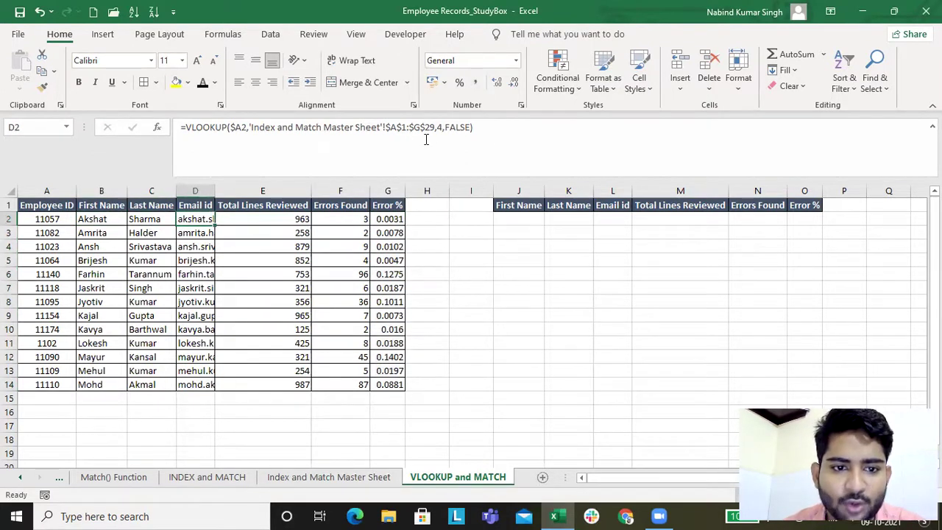
key("Right")
key("Right")
key("Right")
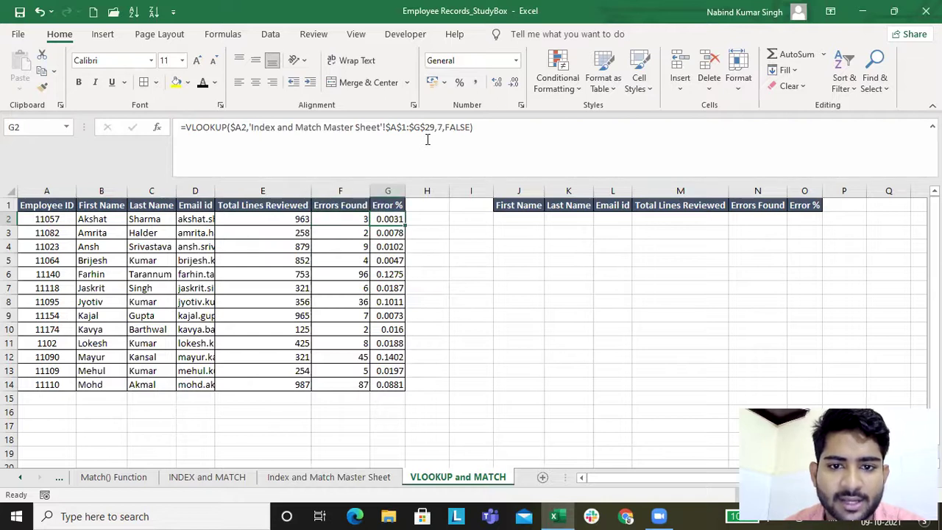
key("Down")
key("Left")
key("Left")
key("Left")
key("Left")
key("Left")
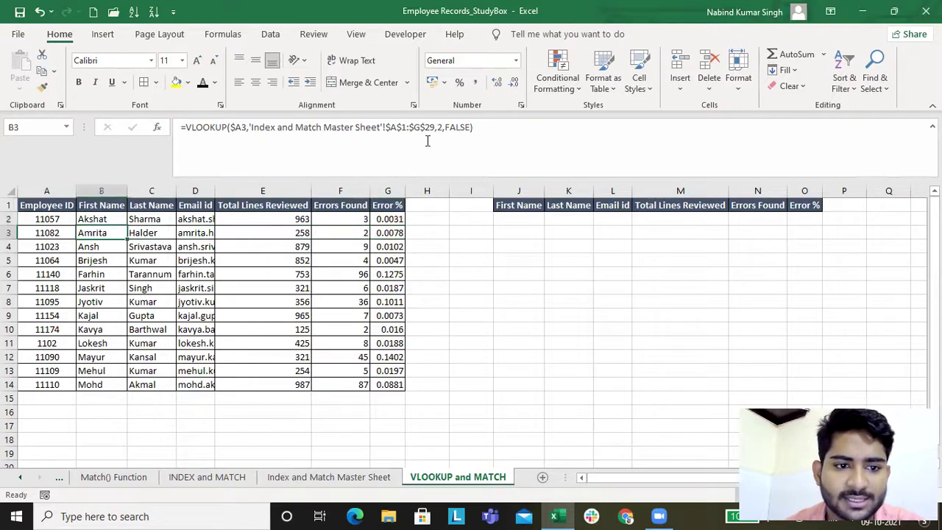
key("Down")
key("Right")
key("Right")
key("Right")
key("Right")
key("Right")
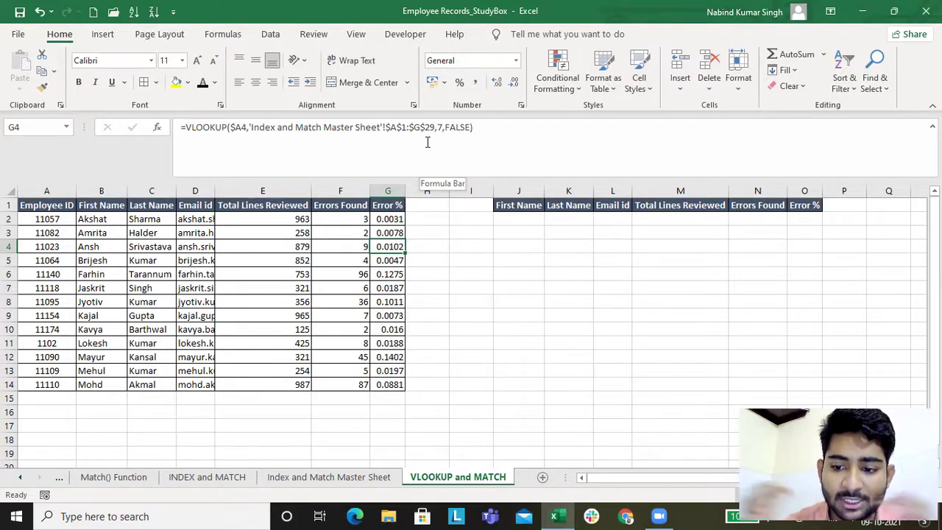
Step: Remove the spare header row in columns J to O beside the table
left_click(528, 220)
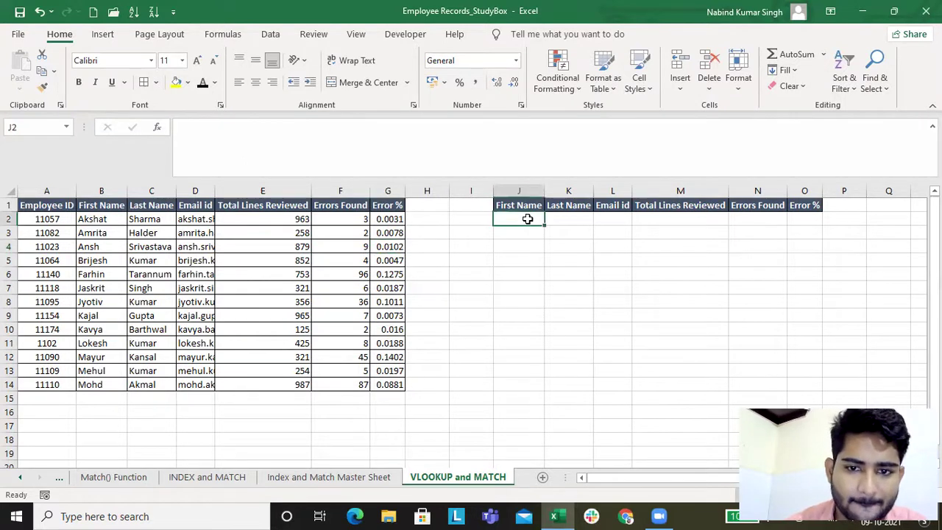
type("=")
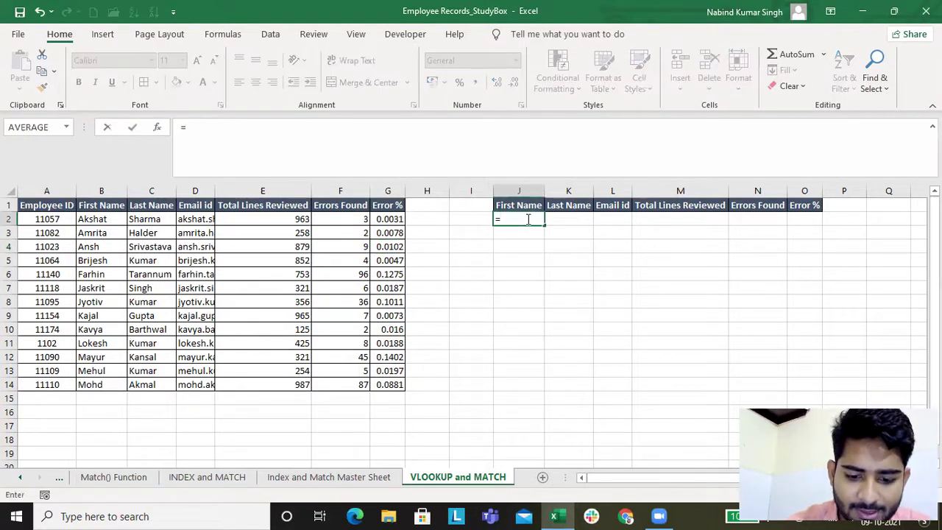
type("matc")
key("Tab")
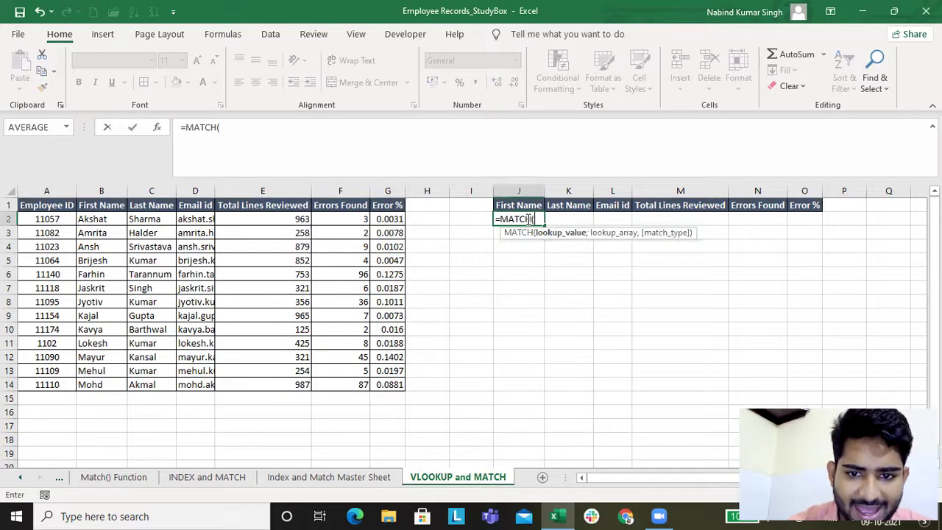
key("Escape")
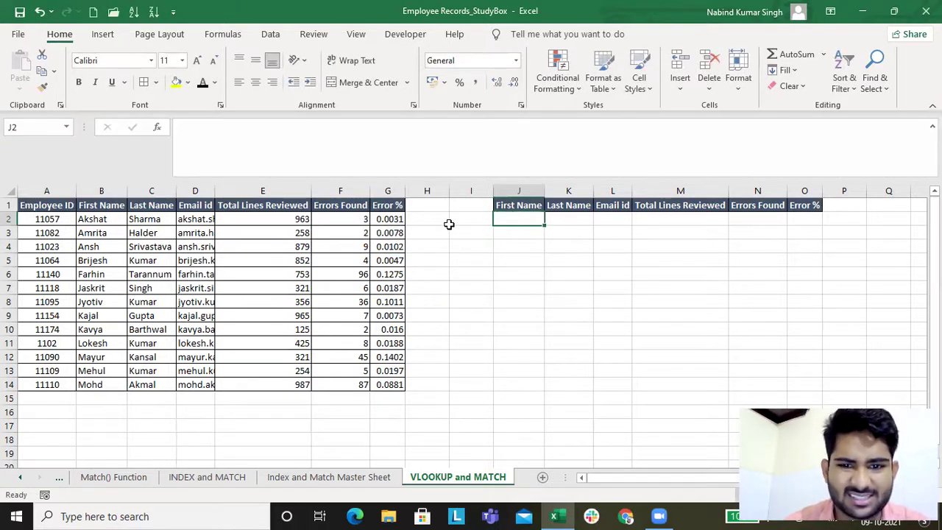
mouse_move(519, 190)
left_mouse_down()
mouse_move(805, 191)
mouse_move(537, 191)
left_mouse_up()
key("ctrl+z")
Step: Clear the looked-up values from B2:G14
key("Home")
key("Down")
key("Right")
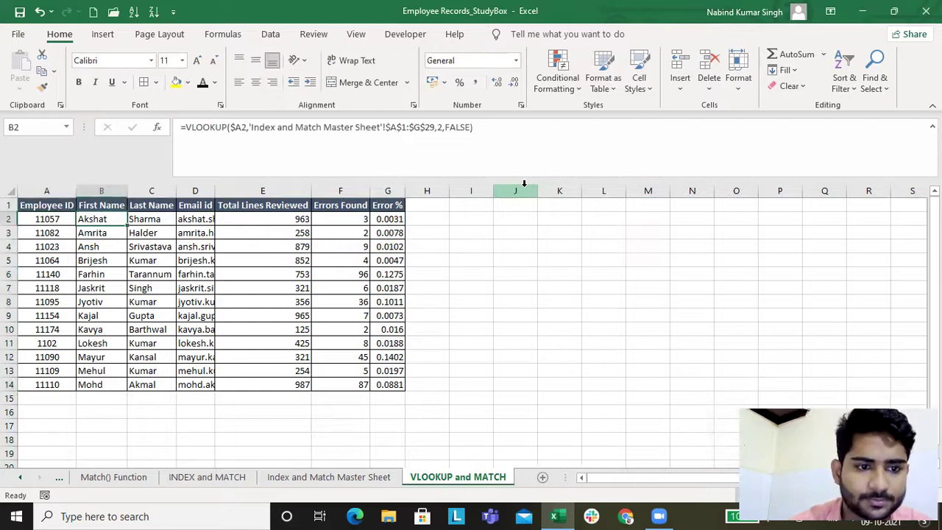
key("ctrl+shift+Right")
key("ctrl+shift+Down")
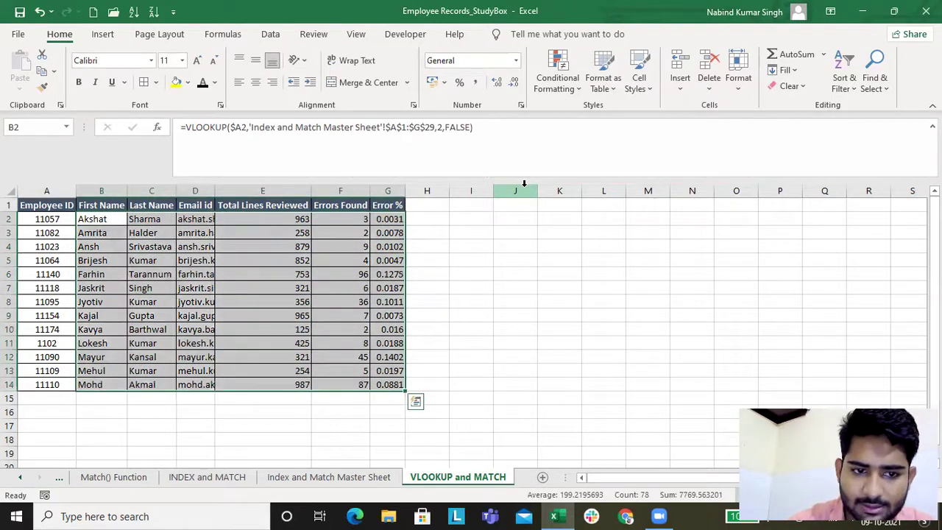
key("Delete")
Step: Enter =MATCH(B1,'Index and Match Master Sheet'!A1:$G$1,0) in B2, returning 2
key("Up")
key("Down")
type("=ma")
key("Tab")
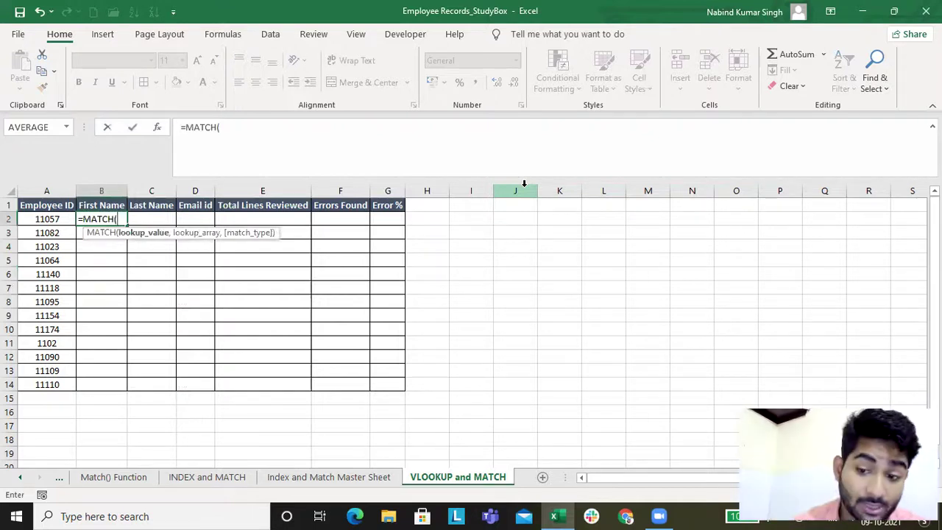
left_click(103, 205)
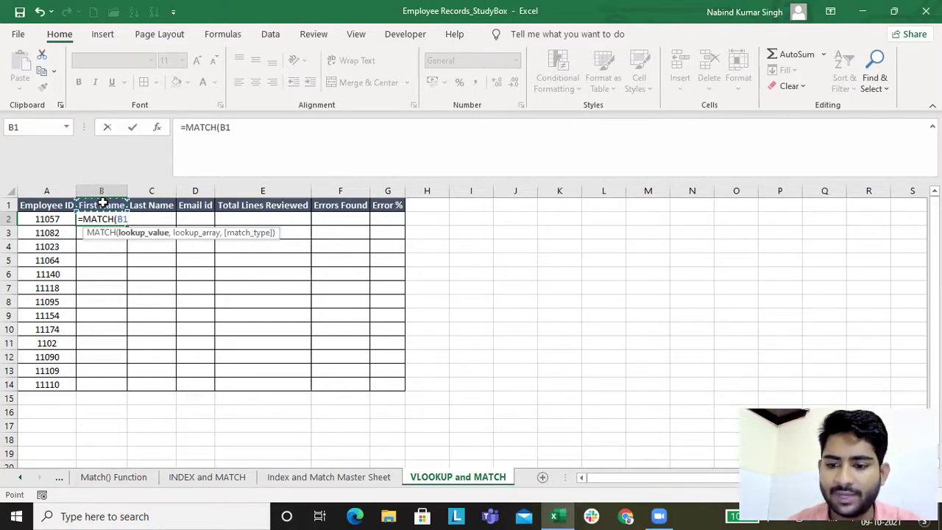
type(",")
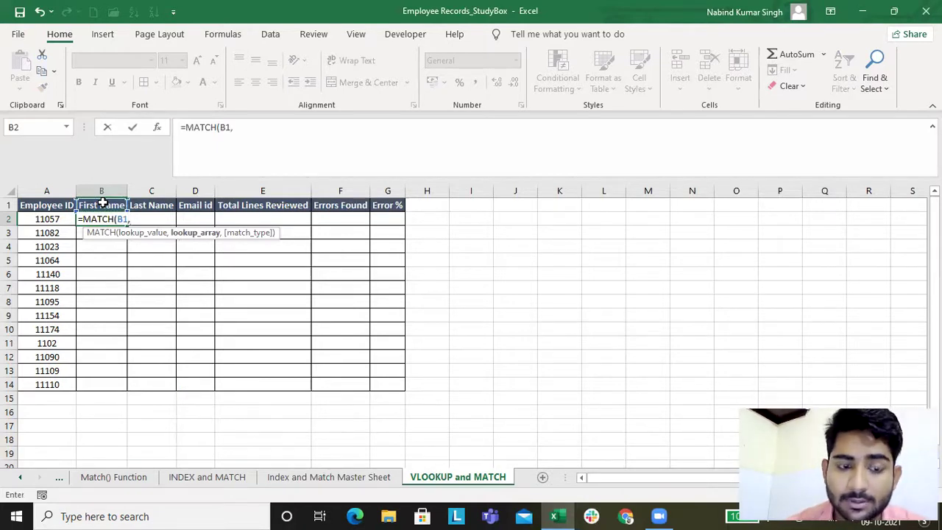
left_click(343, 478)
left_click_drag(42, 210, 487, 199)
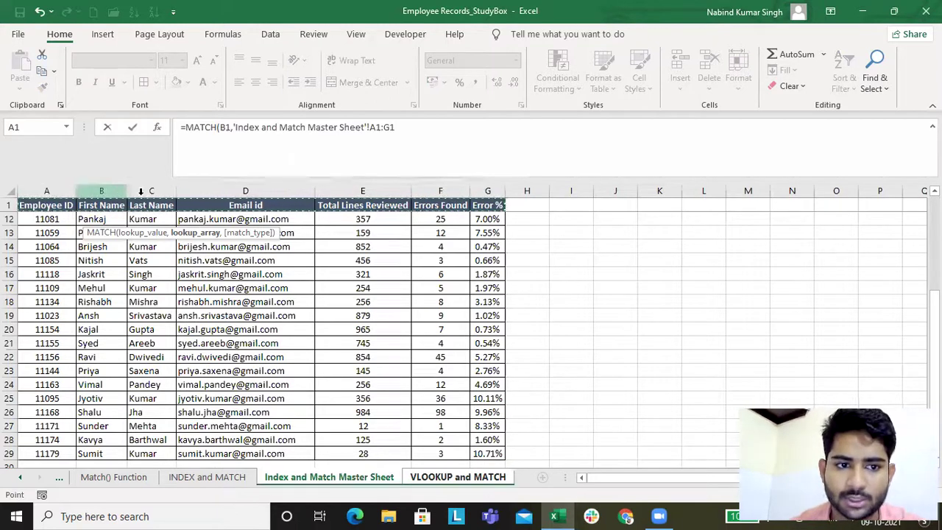
left_click(402, 127)
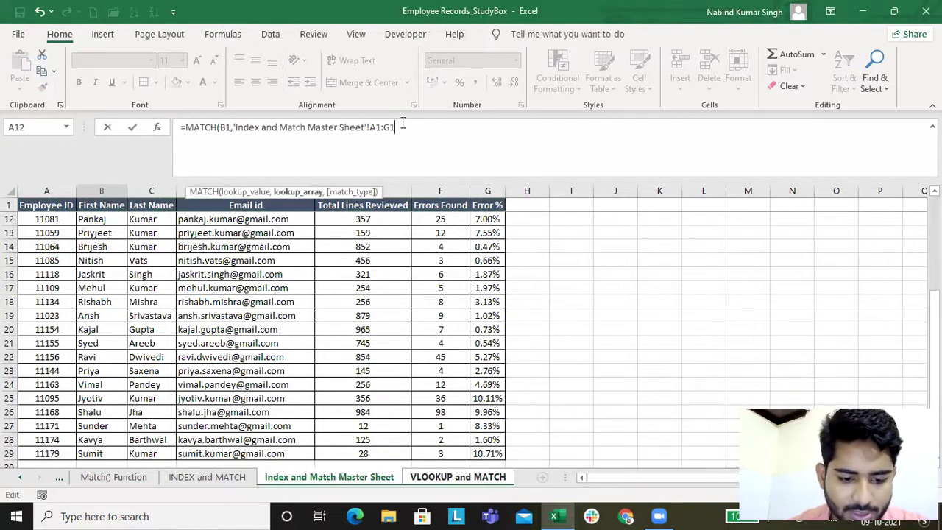
key("F4")
type("$G$1,0")
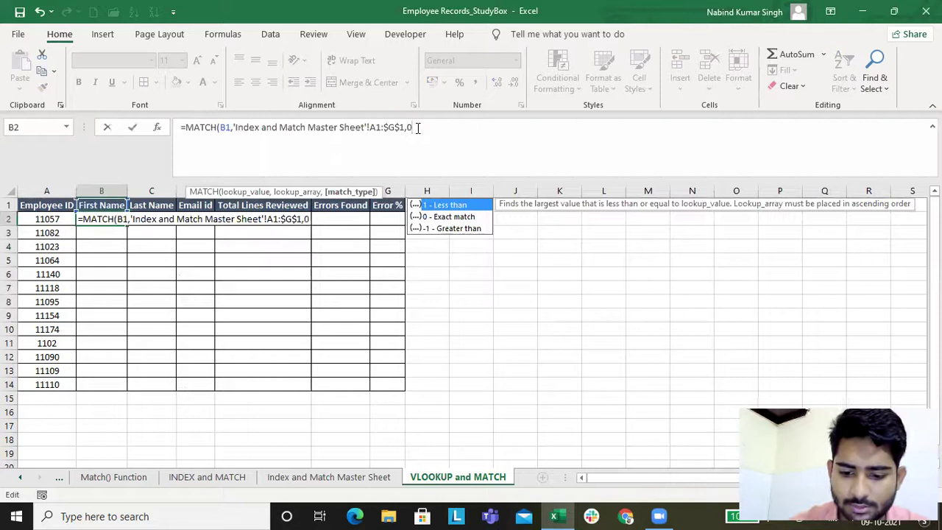
type(")")
key("Return")
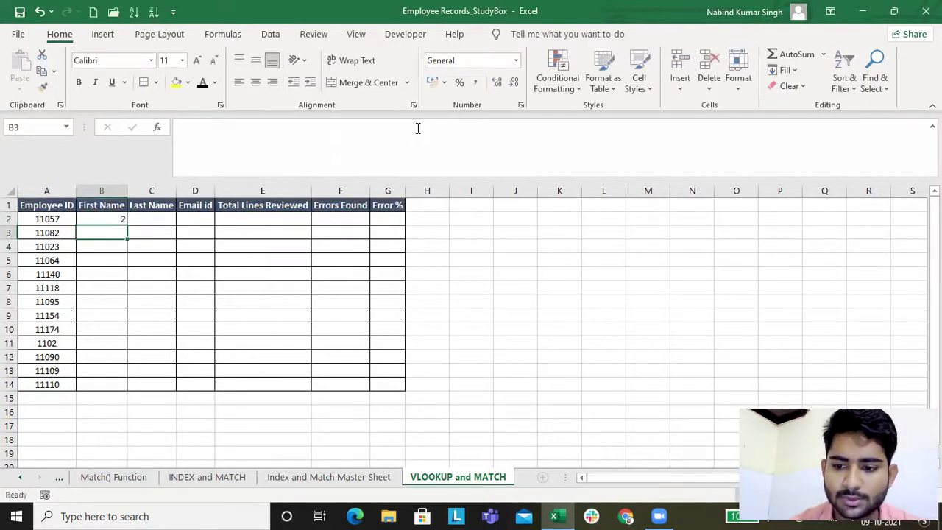
key("Up")
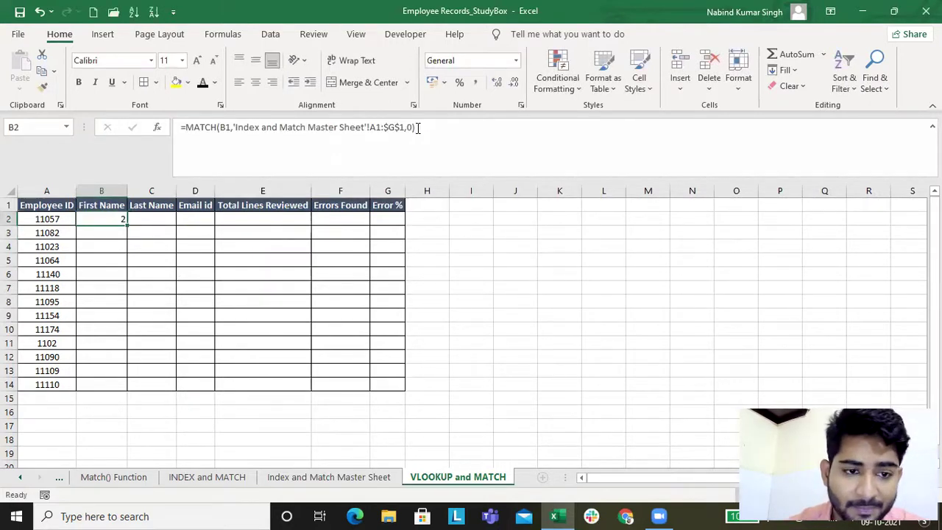
key("shift+Right")
key("shift+Right")
key("shift+Right")
key("shift+Right")
key("shift+Right")
key("ctrl+r")
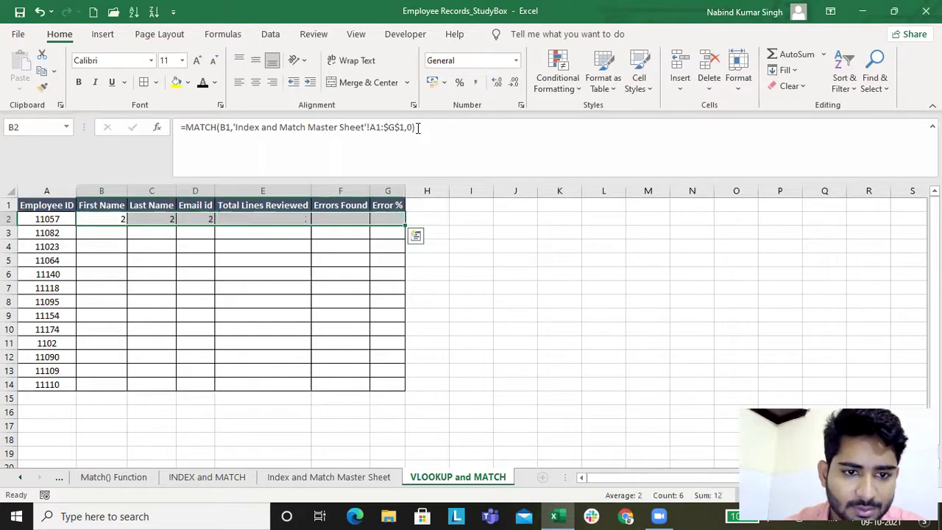
key("Left")
key("Right")
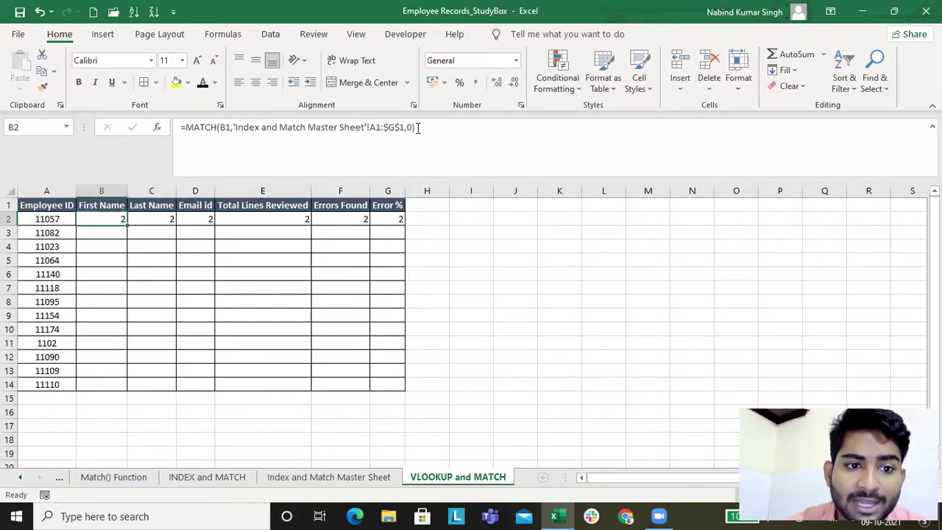
key("Right")
key("Left")
key("Right")
key("Right")
key("Left")
key("Left")
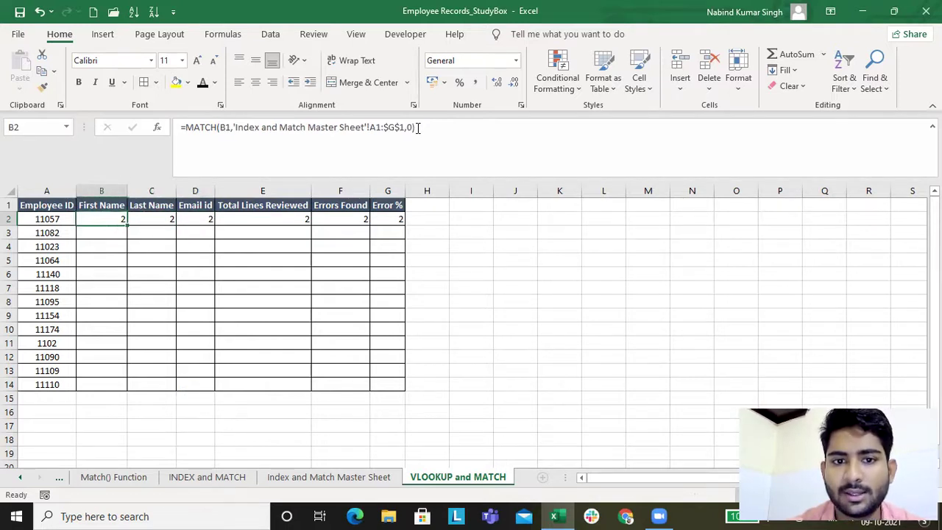
key("Right")
key("Right")
key("Left")
key("Left")
key("Right")
key("Left")
key("Right")
key("Left")
key("ctrl+c")
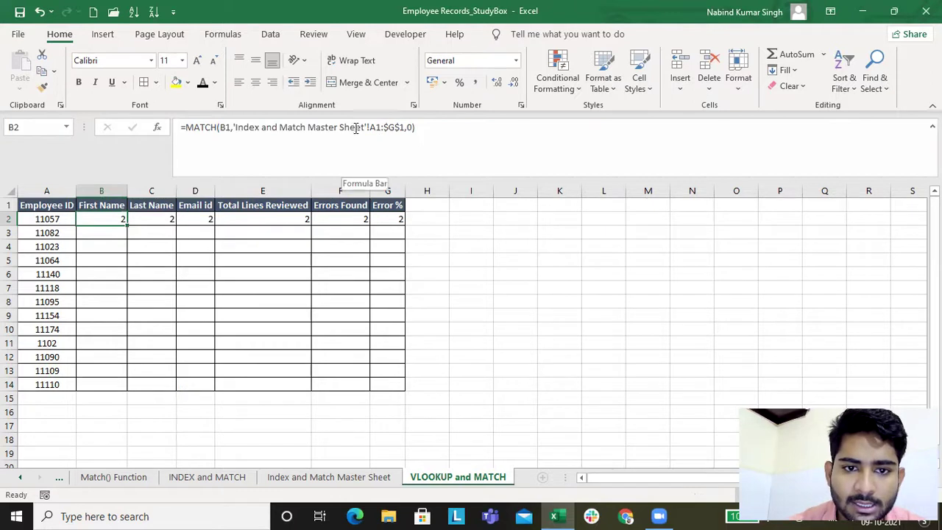
Step: Lock B2's MATCH header range as $A$1:$G$1 and check the C1 header
left_click_drag(370, 127, 401, 127)
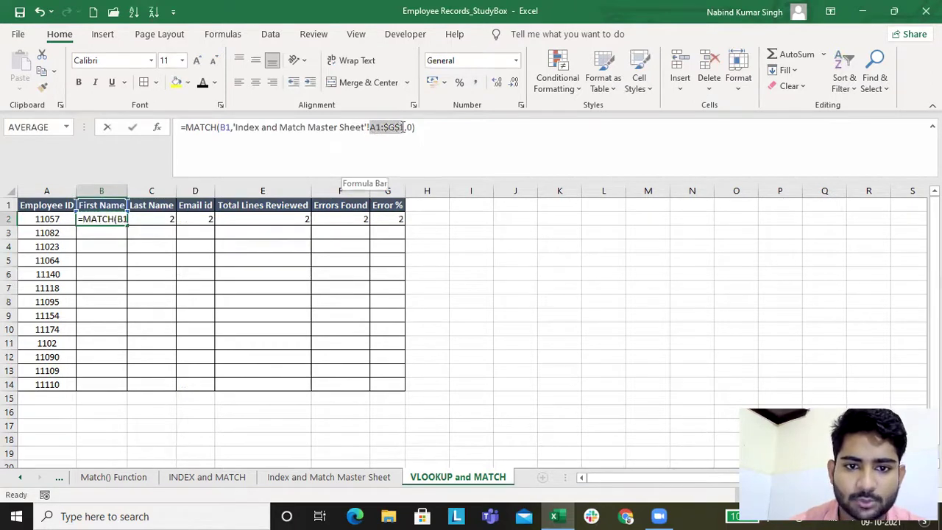
key("F4")
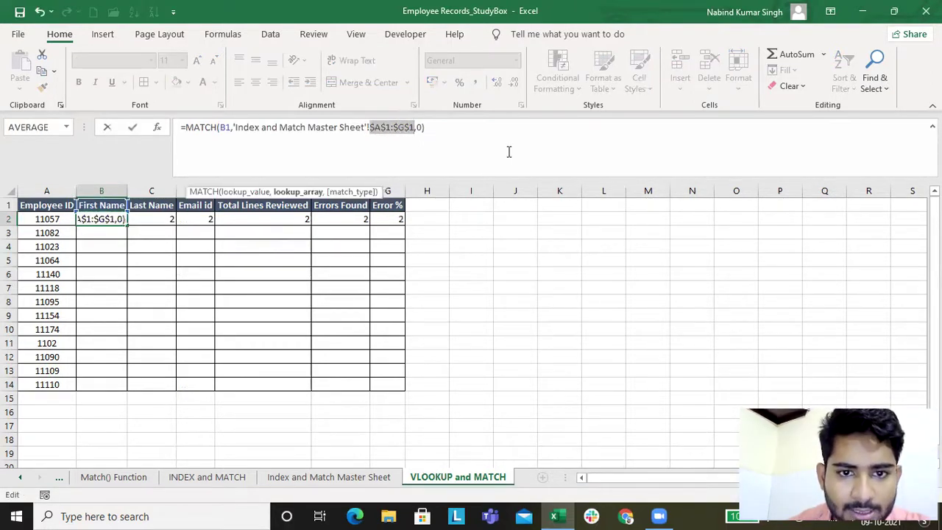
key("Return")
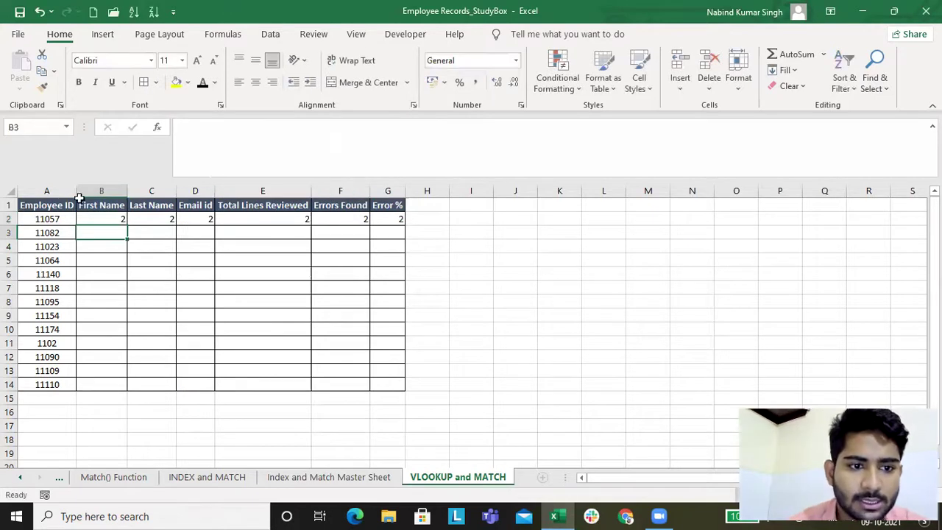
left_click(115, 220)
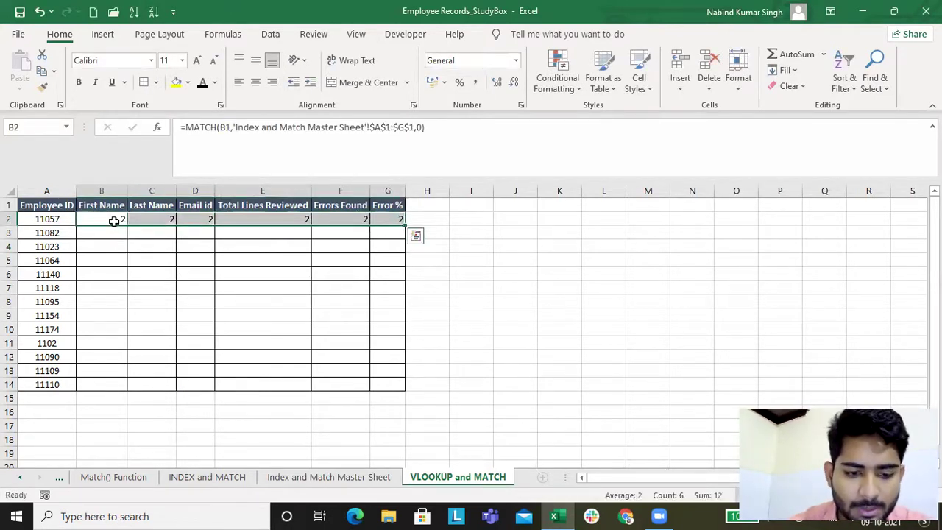
left_click(114, 221)
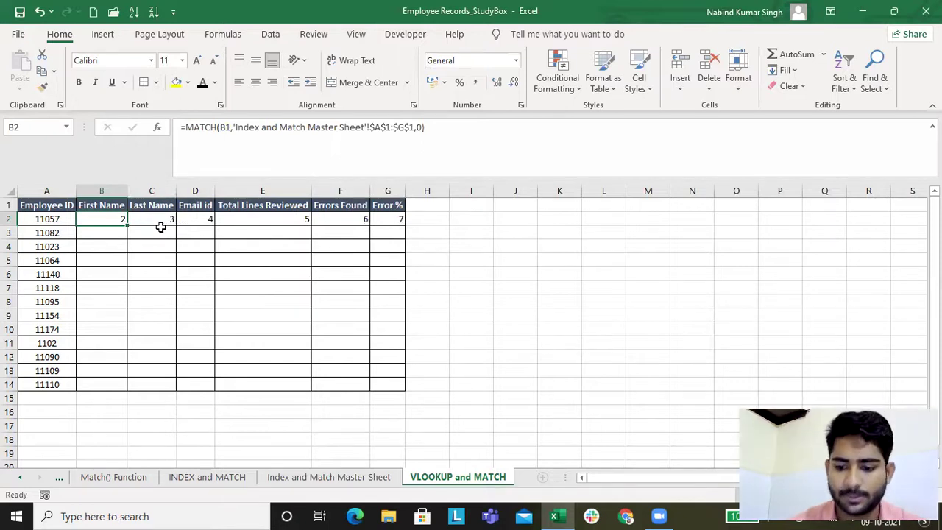
key("Right")
key("Up")
key("Down")
key("Left")
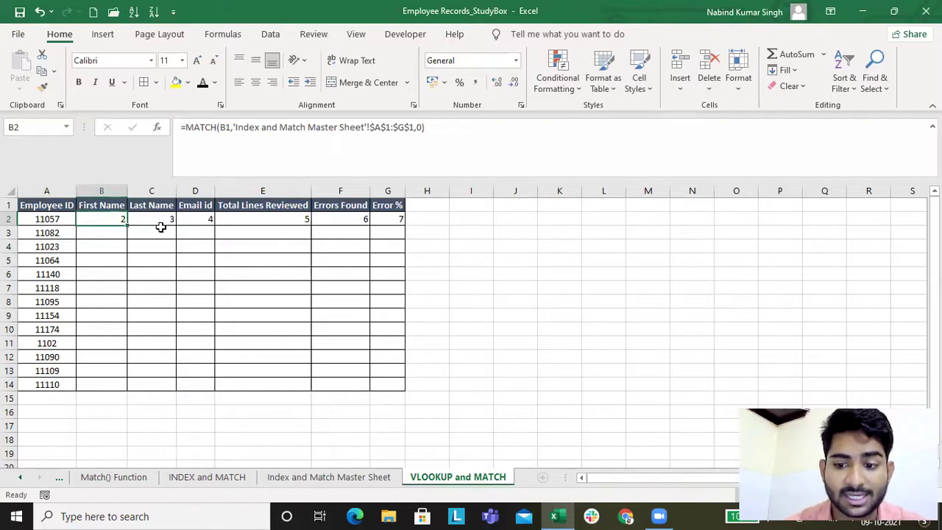
Step: Review the MATCH formulas across row 2 against the Index and Match Master Sheet
left_click(105, 206)
left_click(109, 218)
left_click(340, 477)
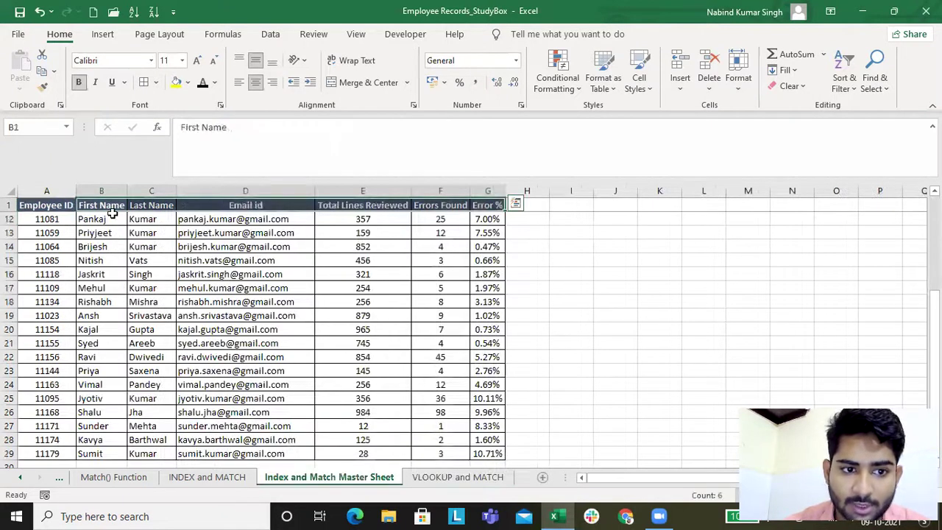
key("ctrl+Return")
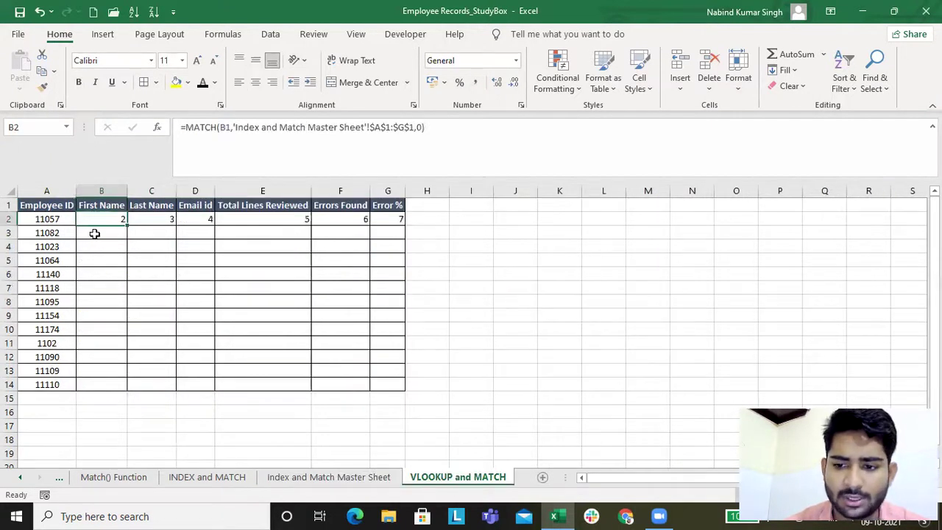
key("Right")
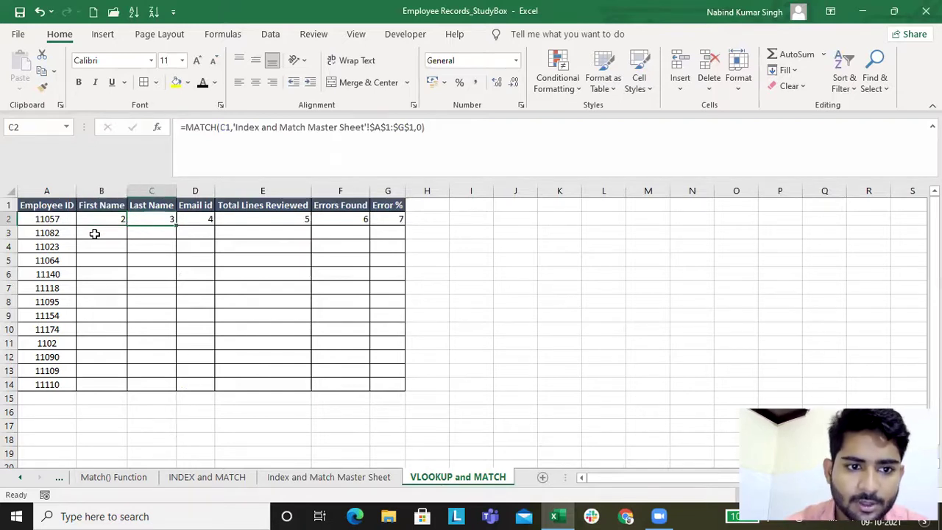
key("Right")
key("Right")
key("Right")
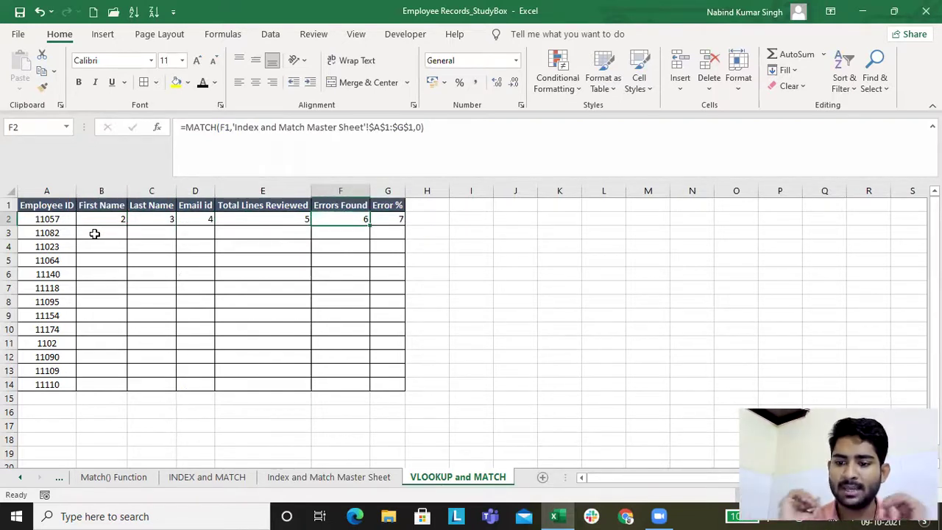
key("Left")
key("Left")
key("Left")
key("Left")
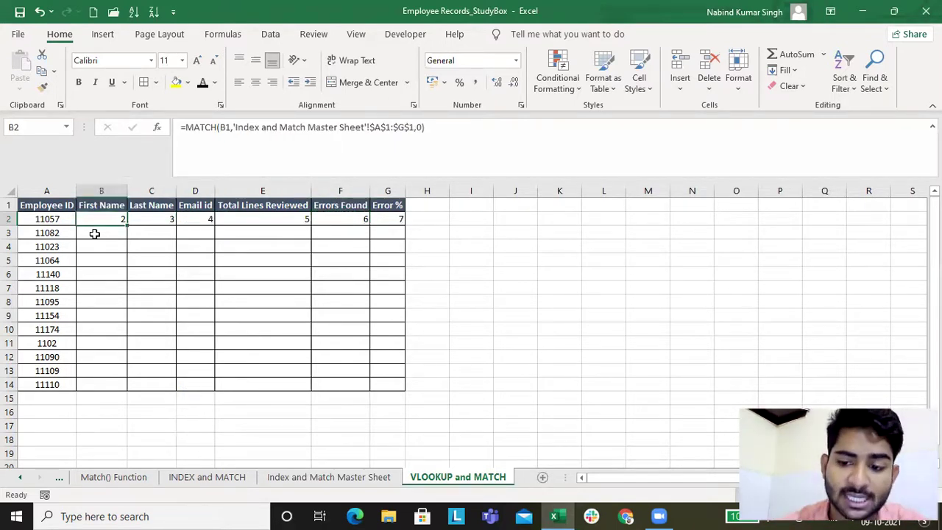
Step: Clear the MATCH results from B2:G2
key("ctrl+shift+Right")
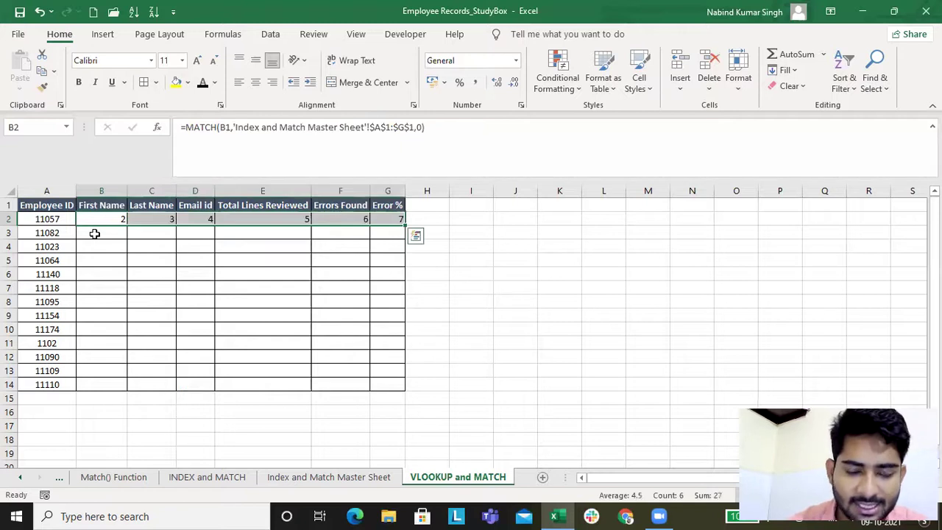
key("Delete")
key("Up")
Step: Start a VLOOKUP in B2 on column-locked $A2 with the master sheet's absolute A1:G29 table
key("Down")
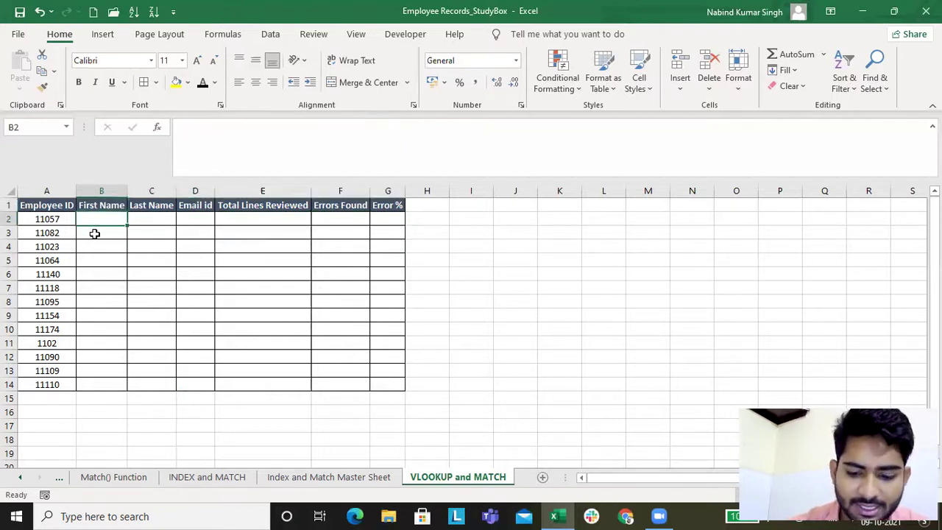
type("=vlo")
key("Tab")
key("Left")
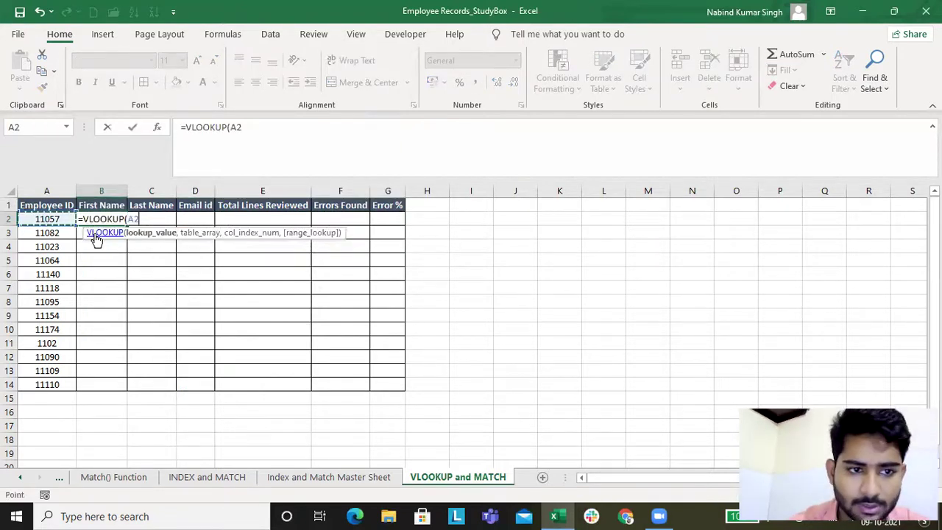
type(",")
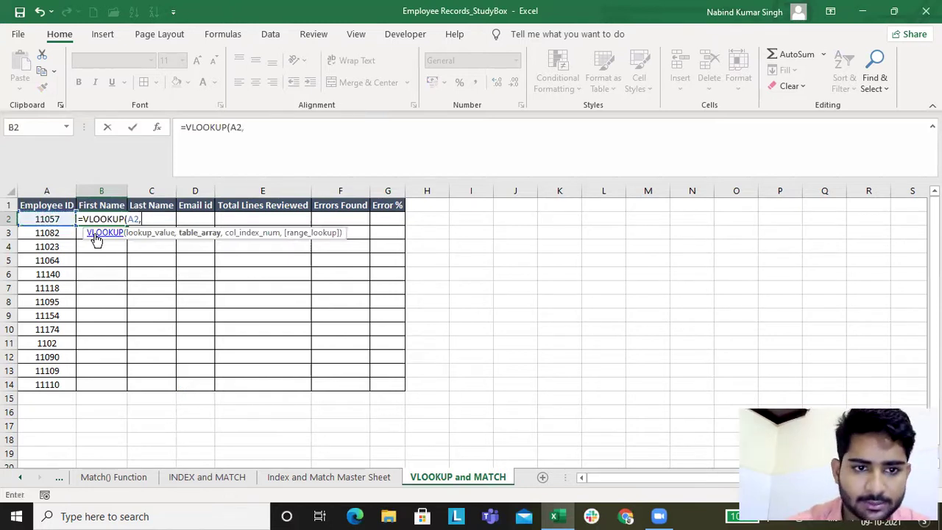
left_click(231, 129)
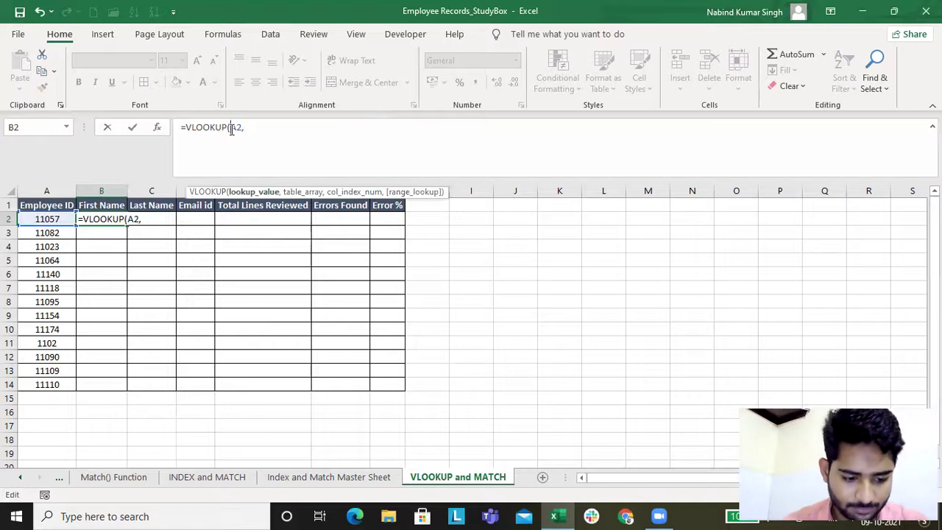
key("F4")
key("F4")
key("F4")
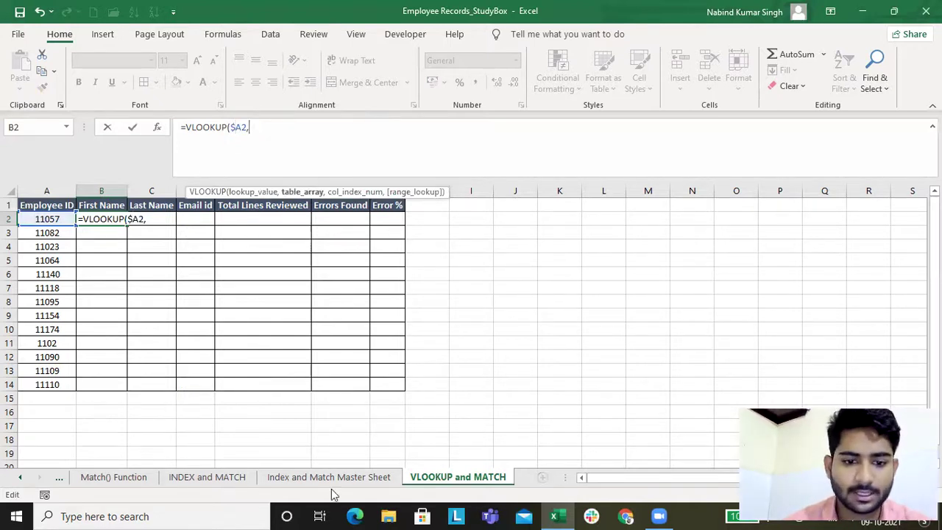
left_click(329, 477)
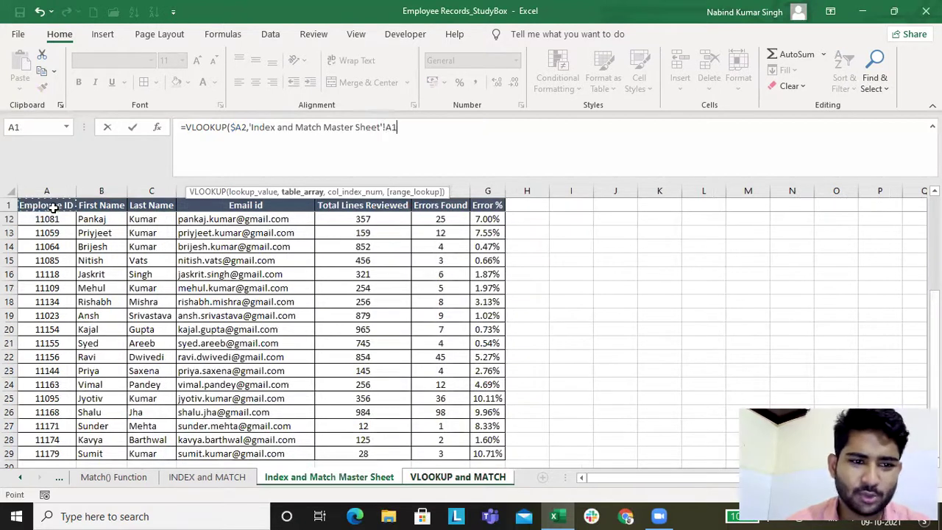
key("ctrl+shift+Right")
key("ctrl+shift+Down")
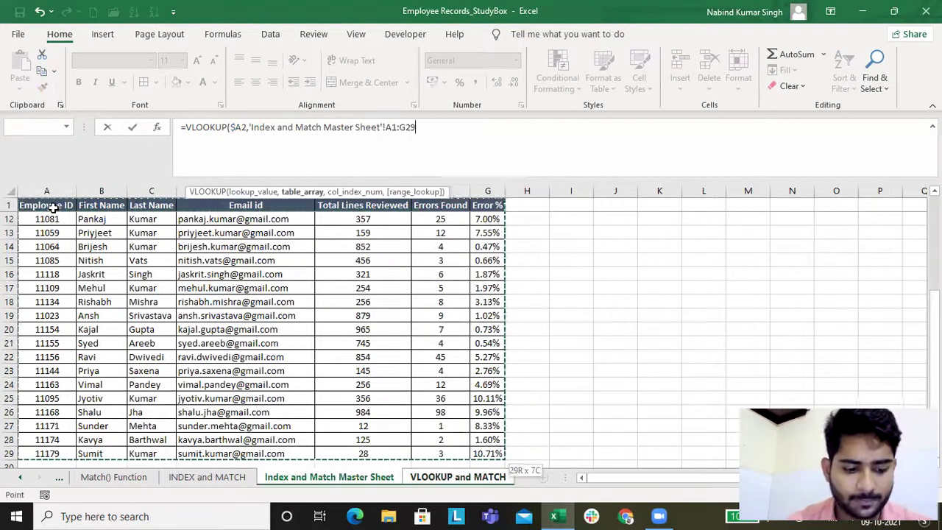
key("F4")
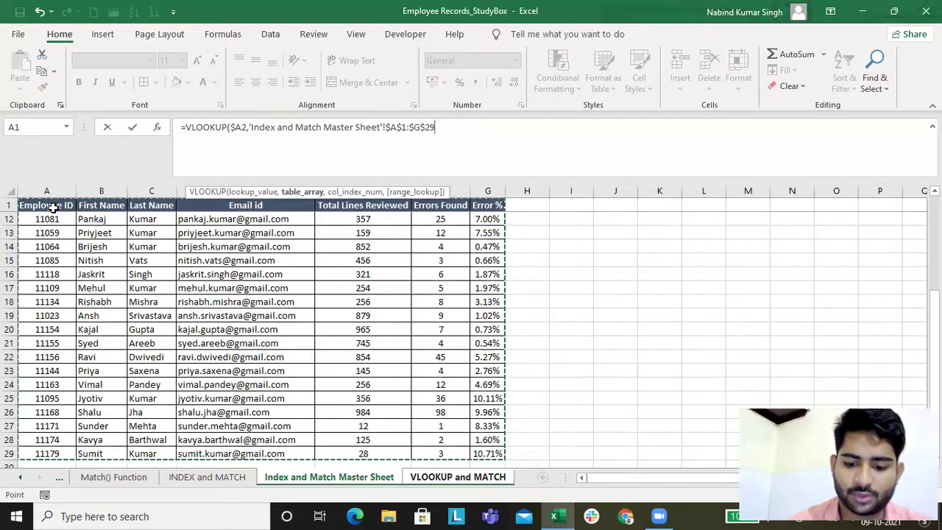
Step: Nest MATCH of header B1 in master $A$1:$G$1 (exact) as column index, closing with FALSE
type(",")
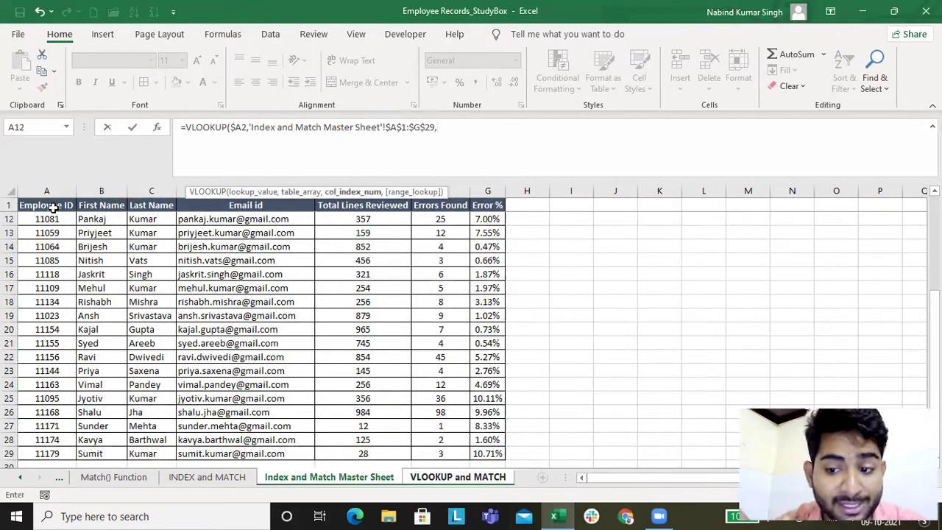
type("match")
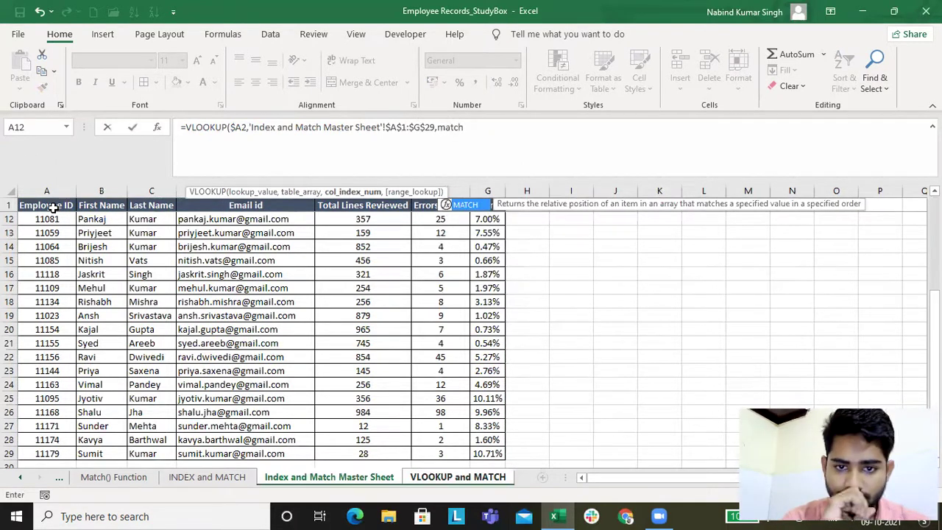
key("Tab")
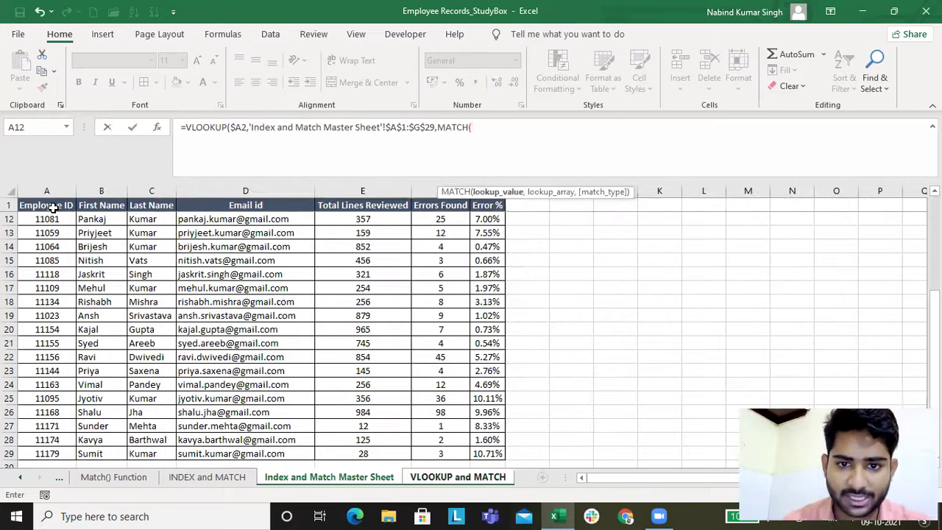
left_click(458, 478)
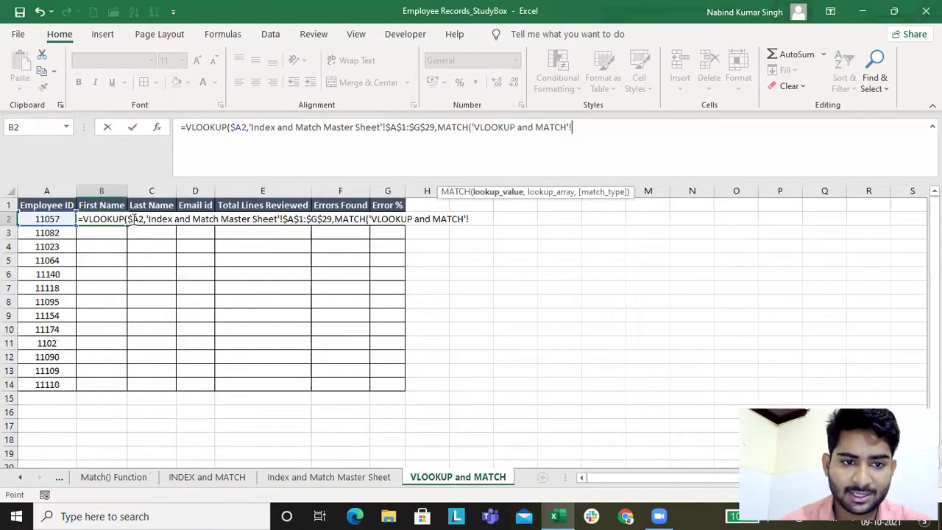
left_click(104, 206)
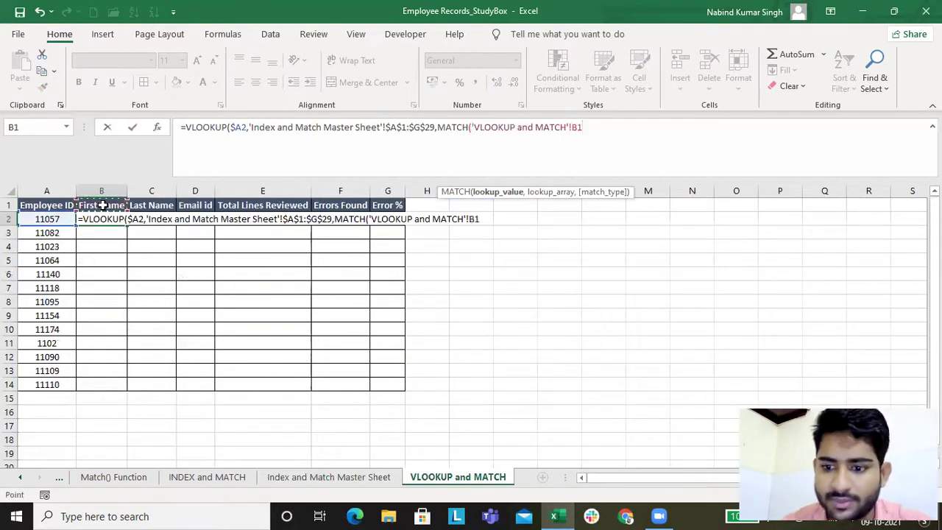
type(",")
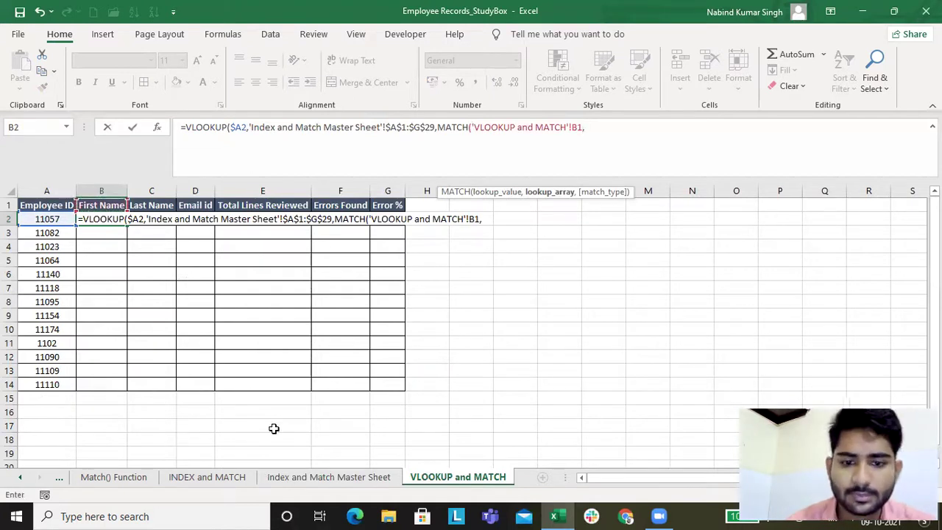
left_click(301, 477)
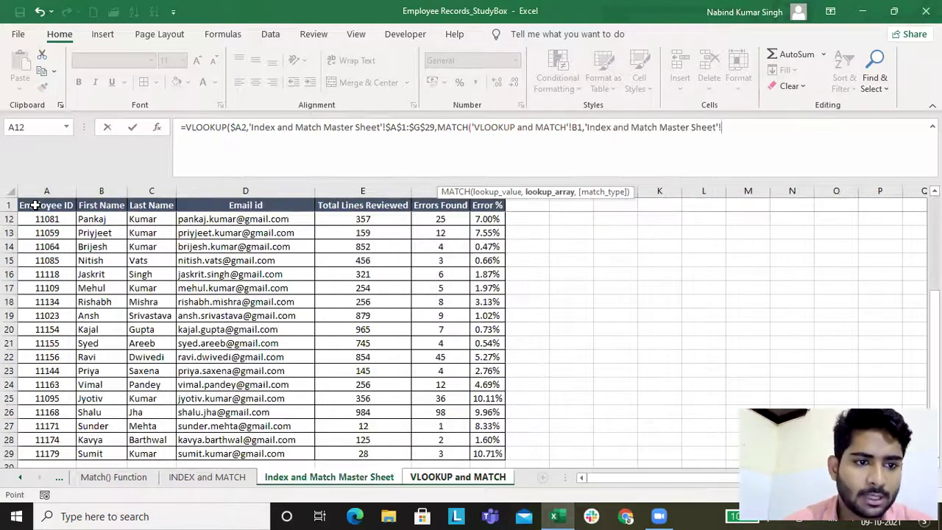
left_click_drag(35, 206, 501, 206)
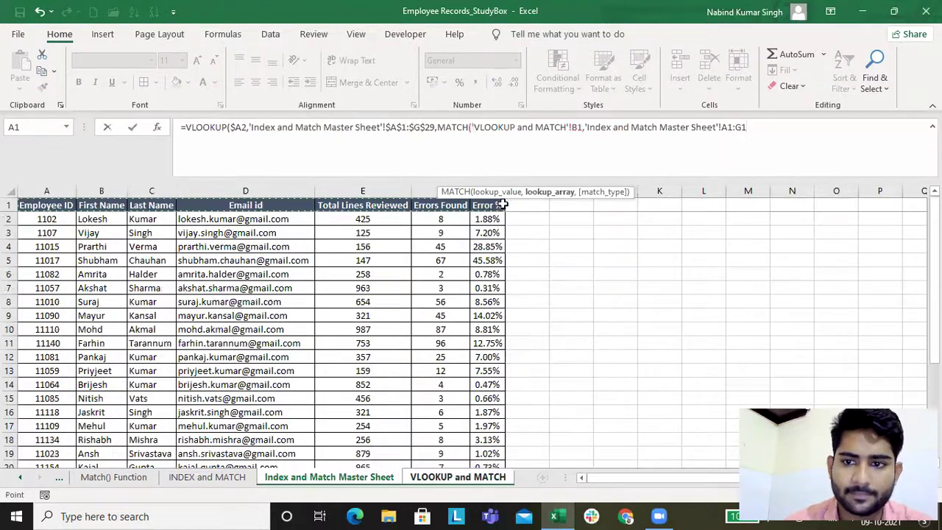
key("F4")
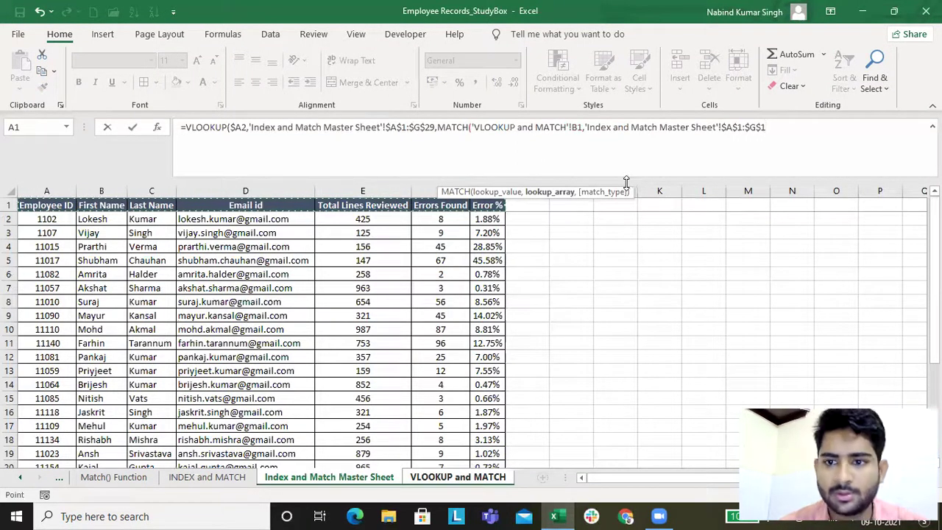
type(",0)")
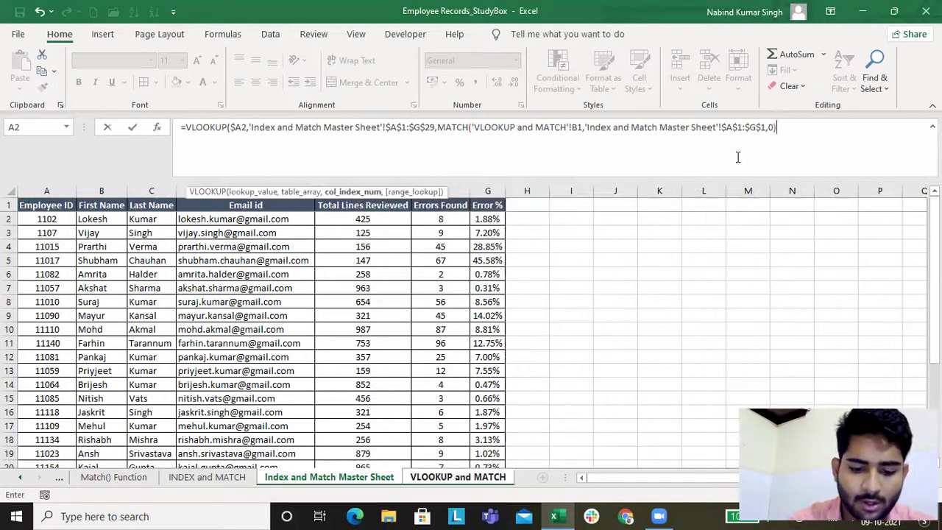
type(",false")
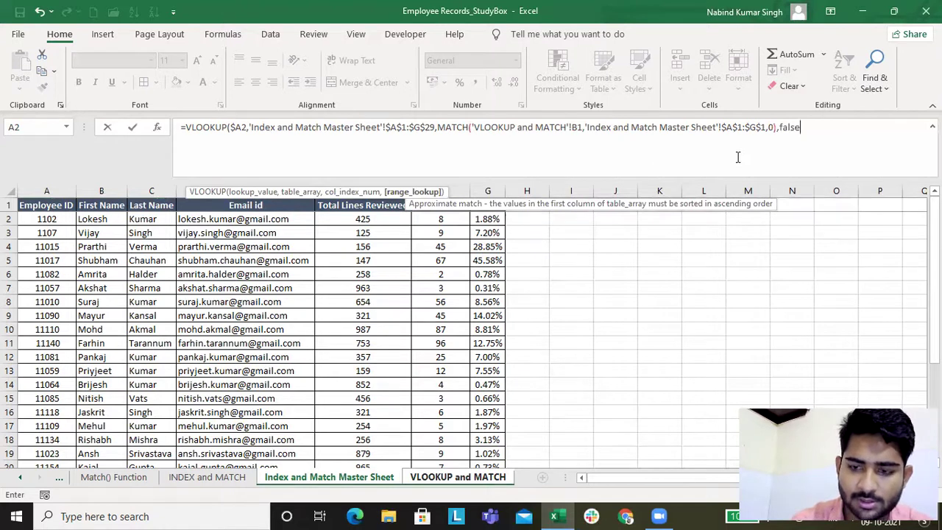
type(")")
key("Return")
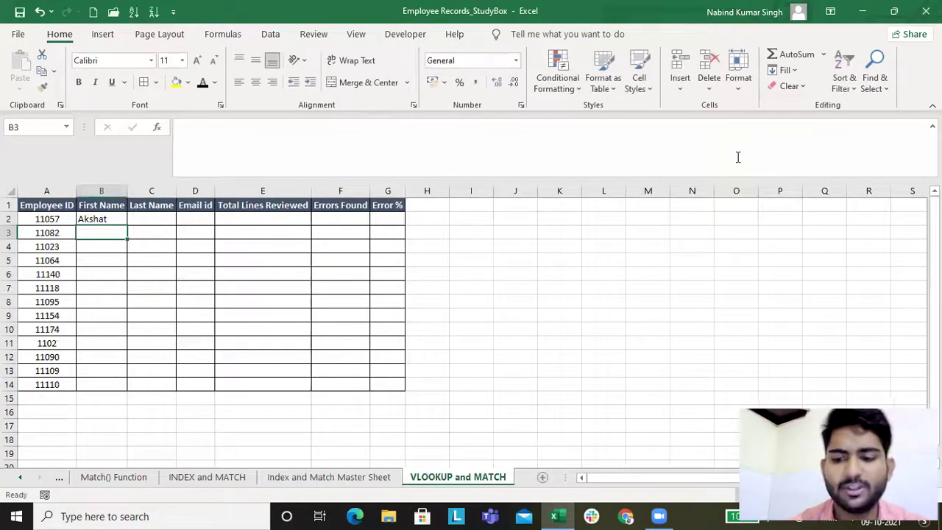
Step: Fill B2's formula down into B3 and compare the two, finding #N/A in B3
key("Up")
key("shift+Down")
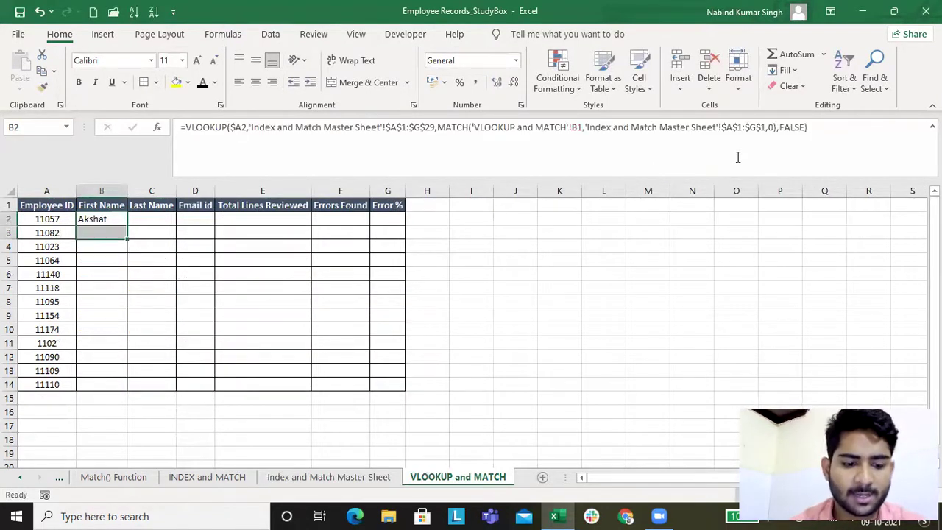
key("ctrl+d")
key("shift+Up")
key("ctrl+c")
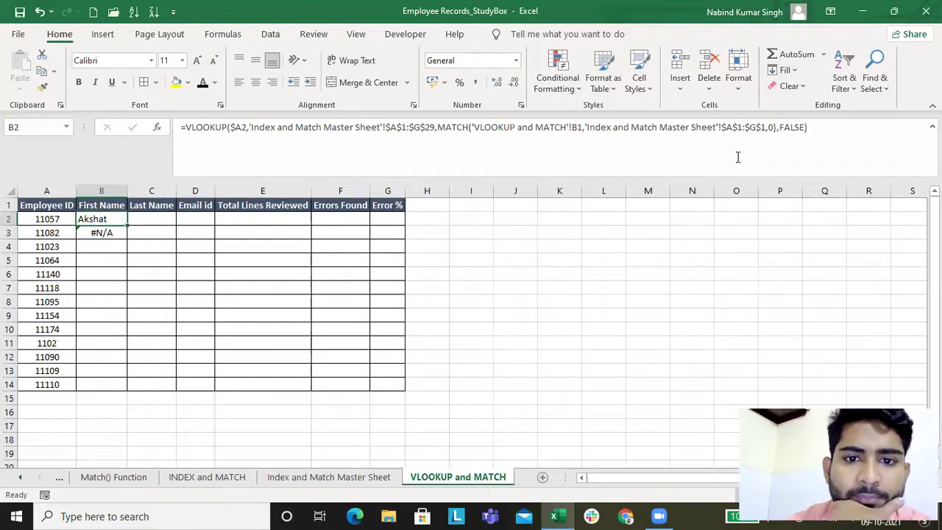
key("Down")
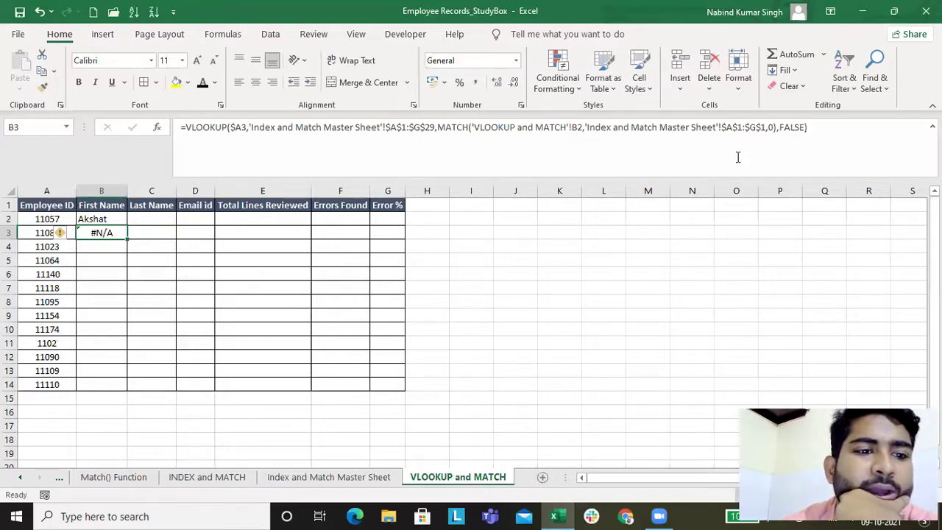
key("Up")
key("Down")
key("Up")
key("Down")
key("Up")
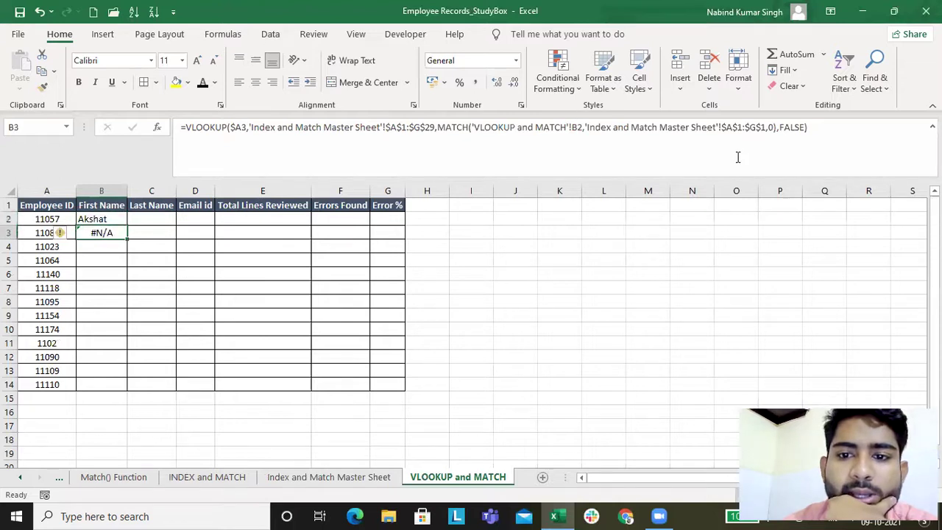
key("Up")
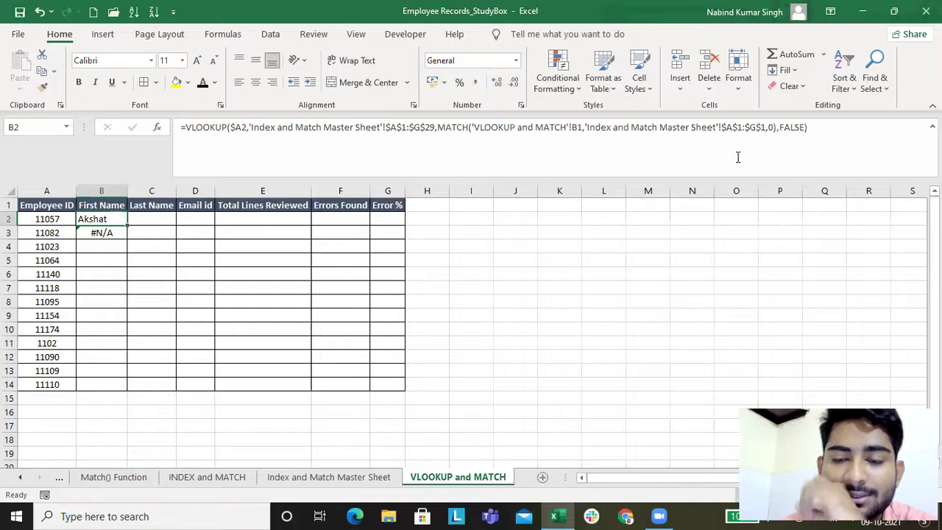
Step: Change B2's MATCH header reference from B1 to B$1
left_click(580, 126)
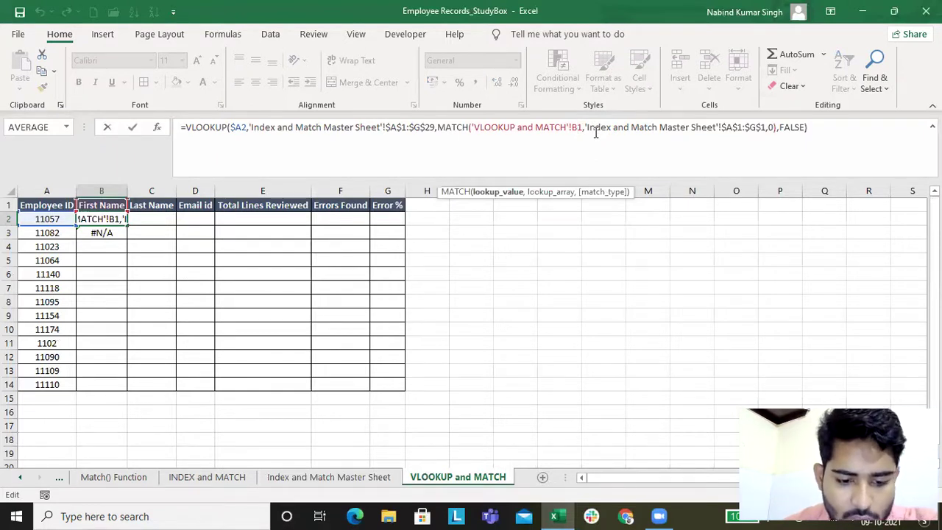
type("$")
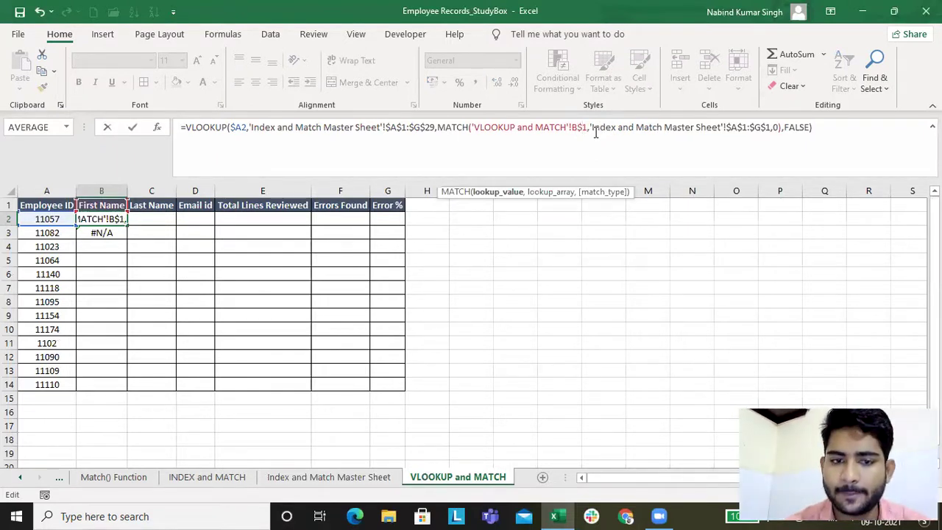
key("ctrl+Return")
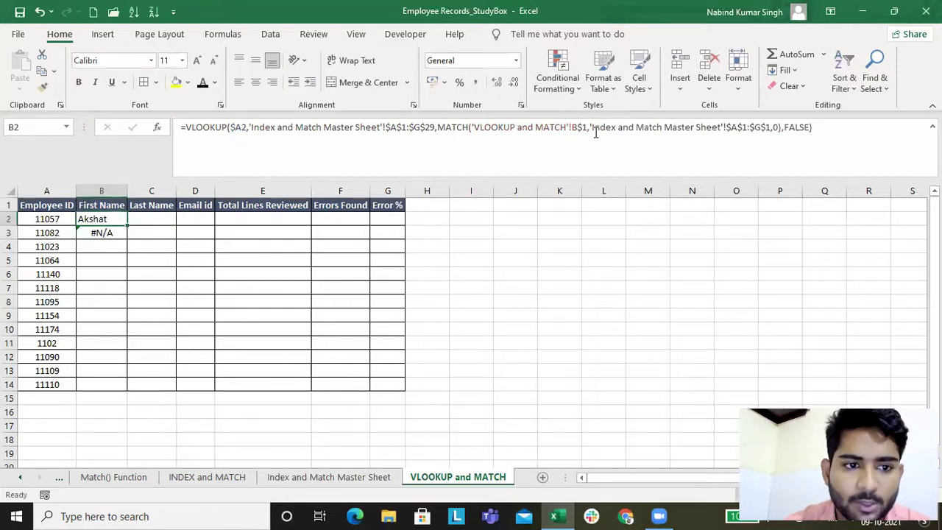
key("Right")
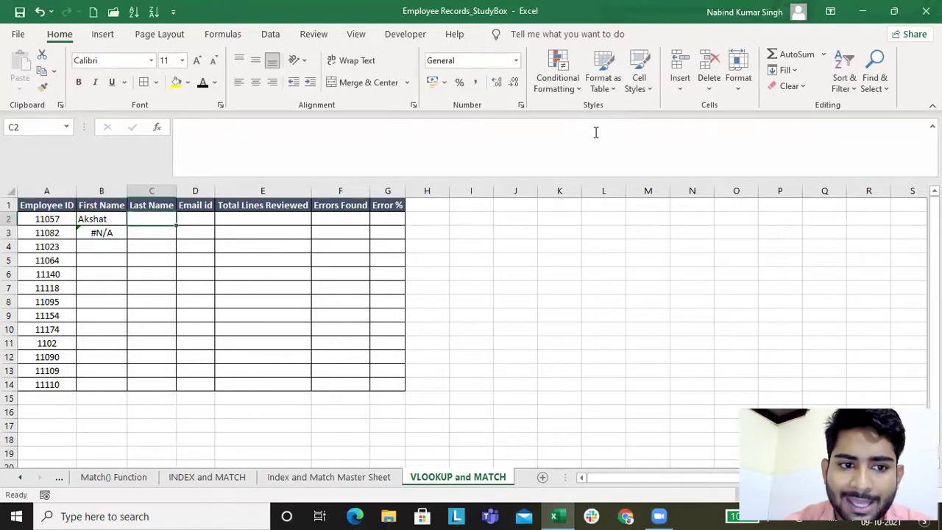
Step: Fill the fixed B2 formula down into B3 so it shows the first name
key("Up")
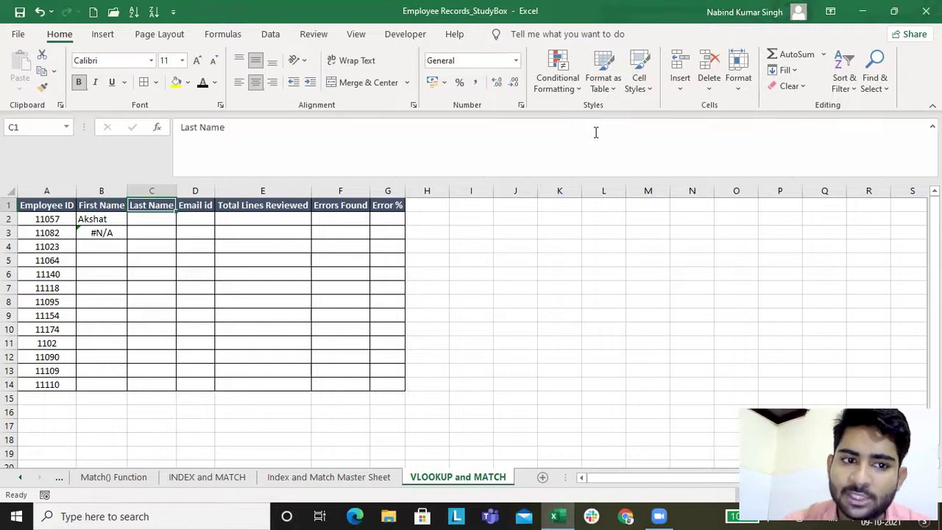
key("Left")
key("Down")
key("Up")
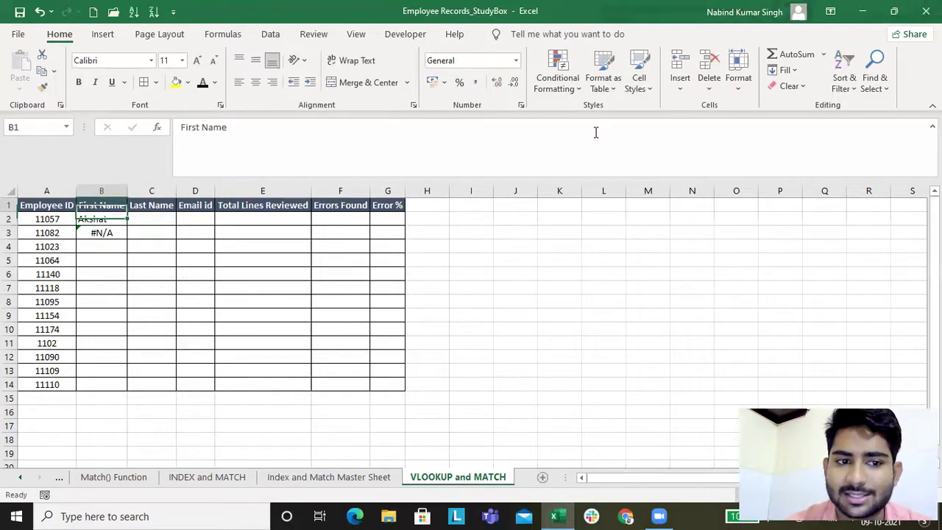
key("Down")
key("shift+Down")
key("ctrl+d")
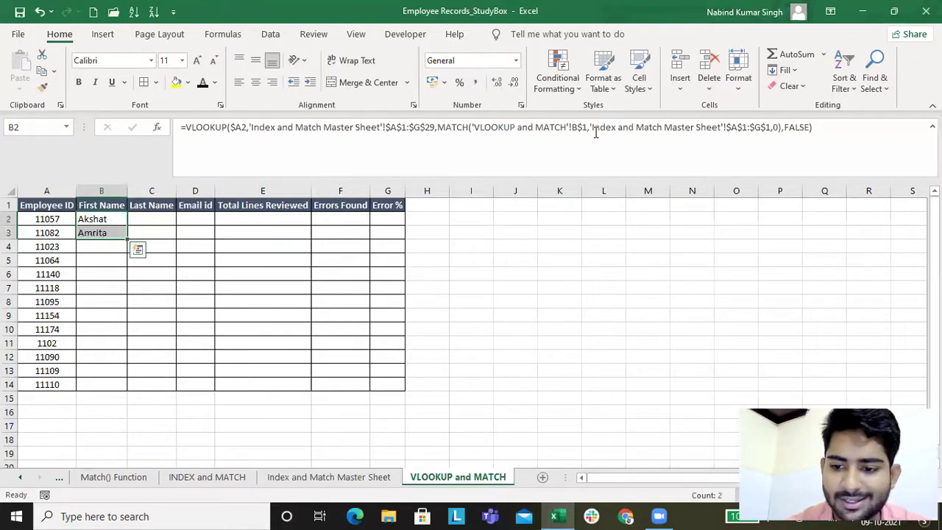
key("Up")
key("Down")
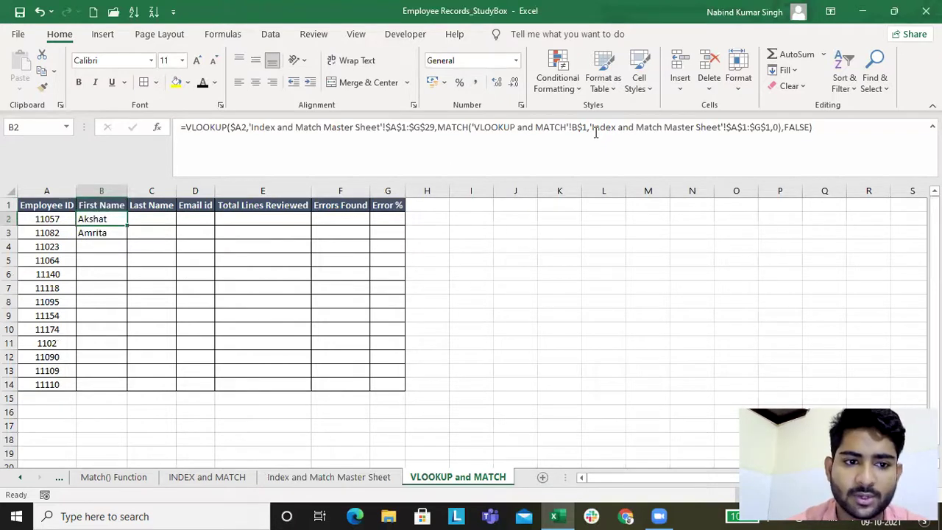
Step: Fill the formula right across row 2 through Error % (963, 3, 0.0031)
key("shift+Right")
key("ctrl+r")
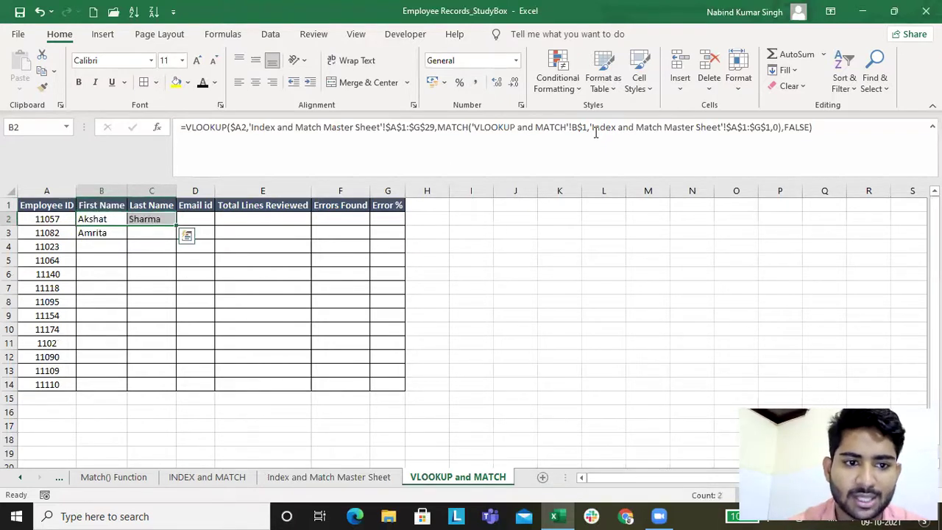
key("Right")
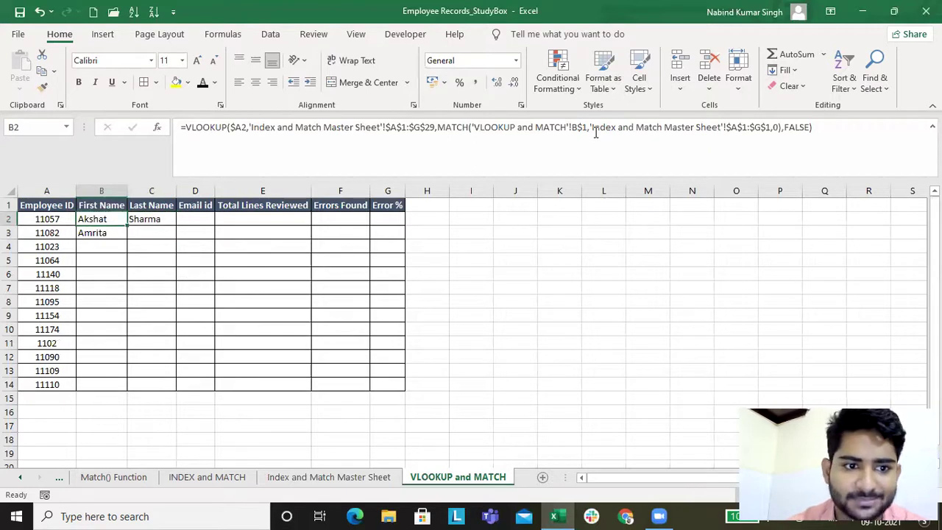
key("Left")
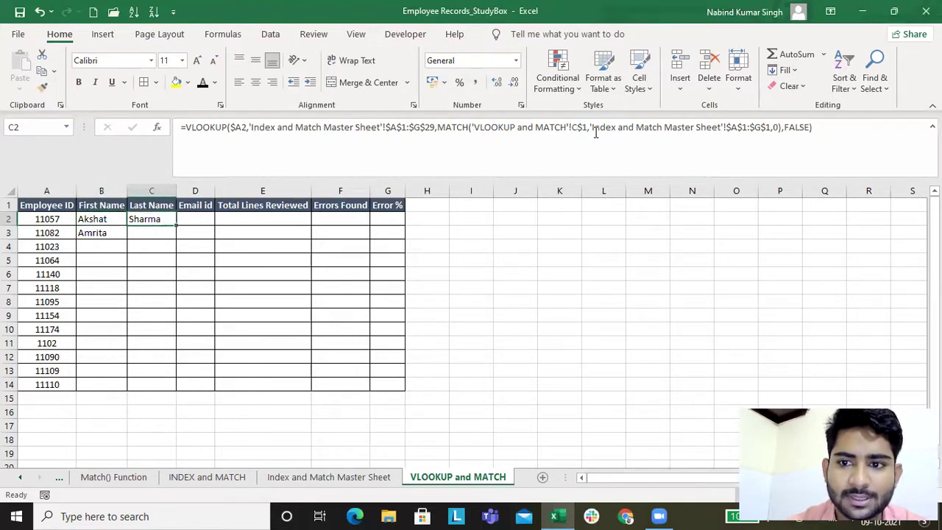
key("shift+Right")
key("shift+Right")
key("shift+Right")
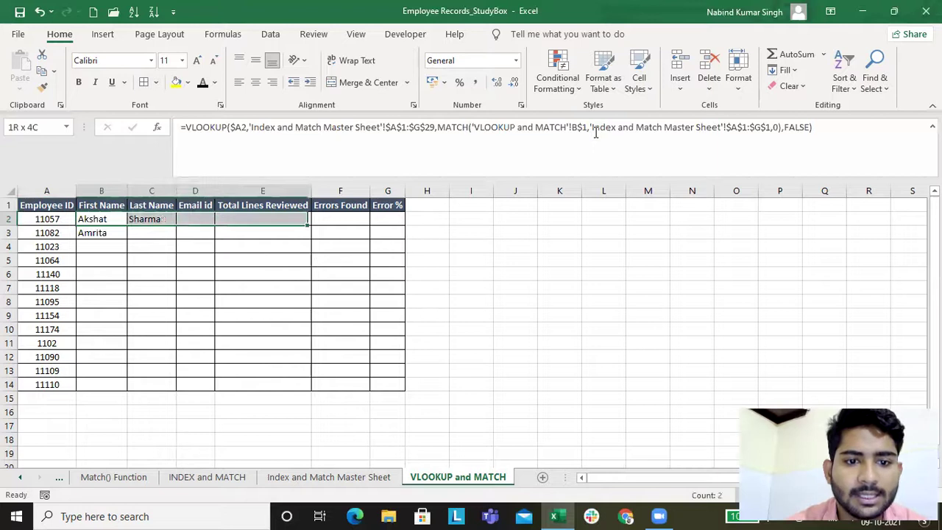
key("shift+Right")
key("shift+Right")
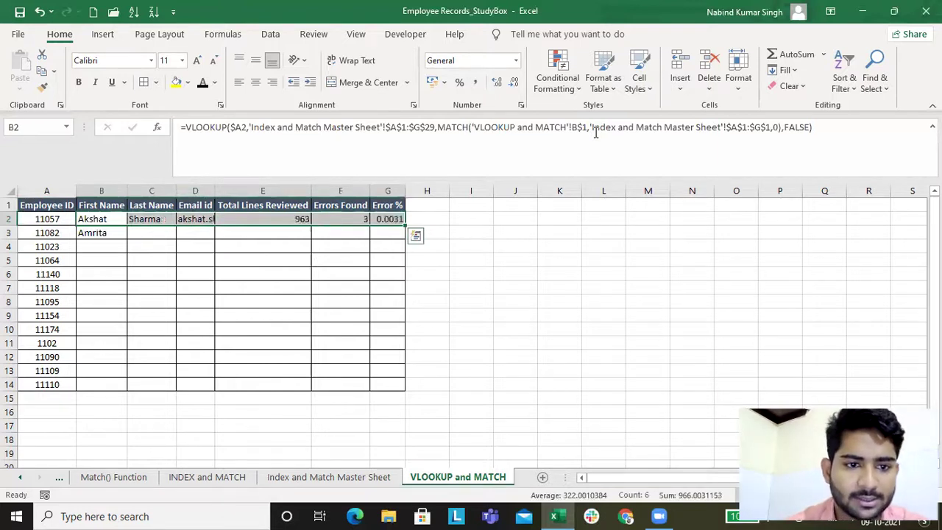
key("shift+Down")
Step: Select the table body B2:G14
key("Left")
key("Down")
key("Down")
key("Down")
key("Right")
key("ctrl+shift+Up")
key("ctrl+shift+Up")
key("shift+Down")
Step: Fill the lookup formula down through row 14 and AutoFit columns A–G
key("shift+Right")
key("shift+Right")
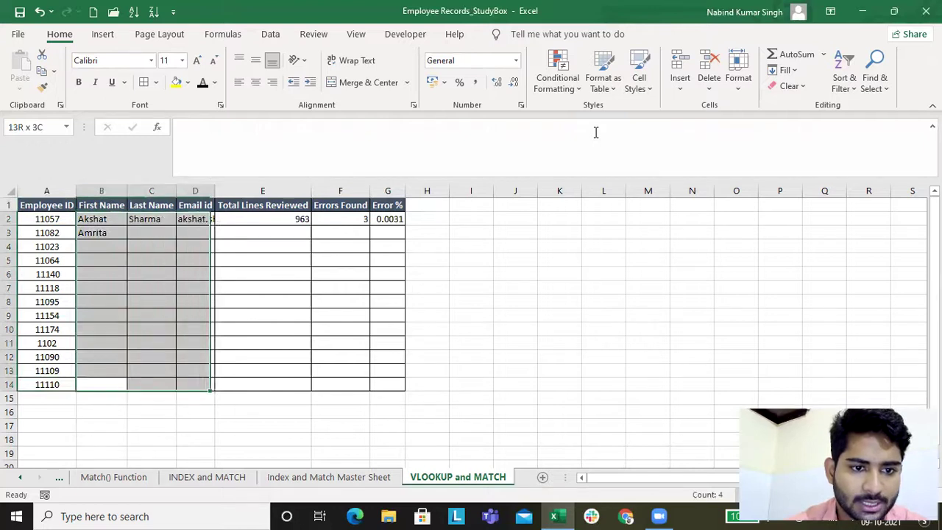
key("shift+Right")
key("shift+Right")
key("shift+Right")
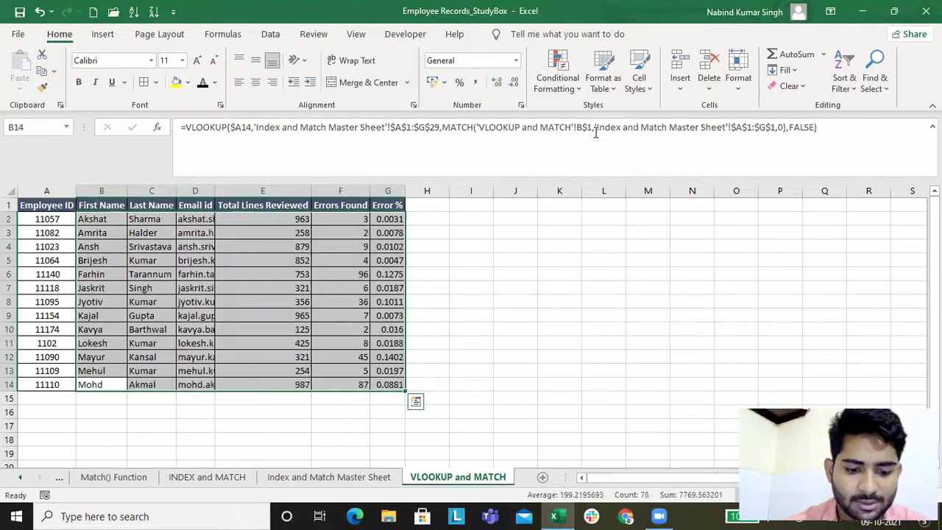
key("alt+h")
key("o")
key("i")
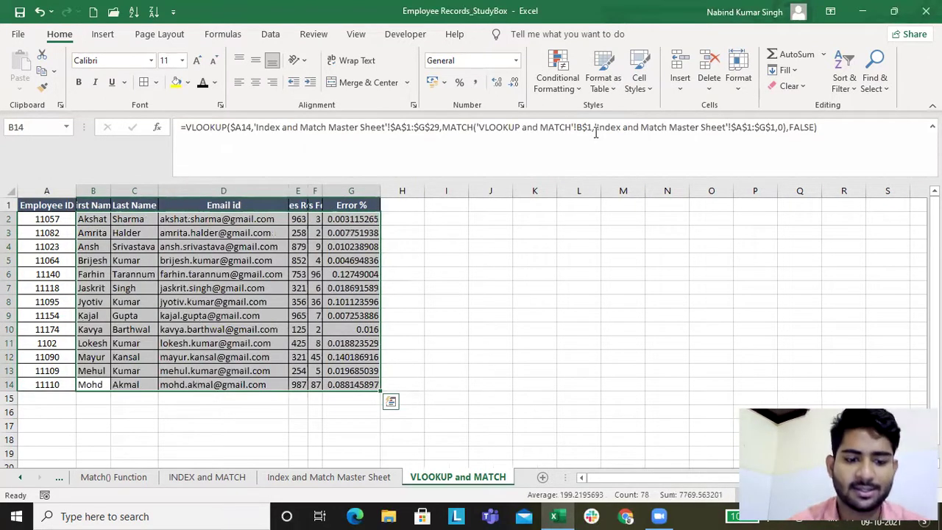
key("ctrl+a")
key("alt+h")
key("o")
key("i")
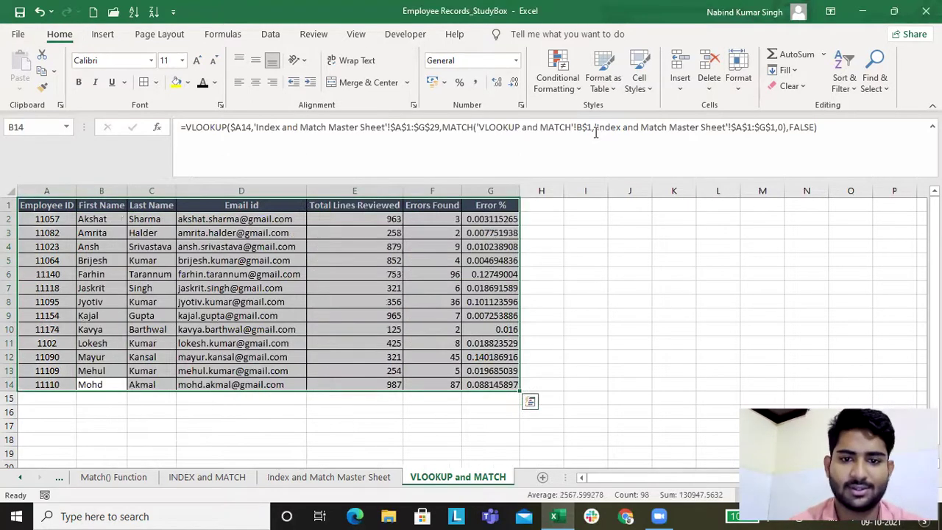
Step: Format Error % values G2:G14 as percentages with two decimal places
key("Right")
key("Right")
key("Right")
key("Right")
key("ctrl+Up")
key("Right")
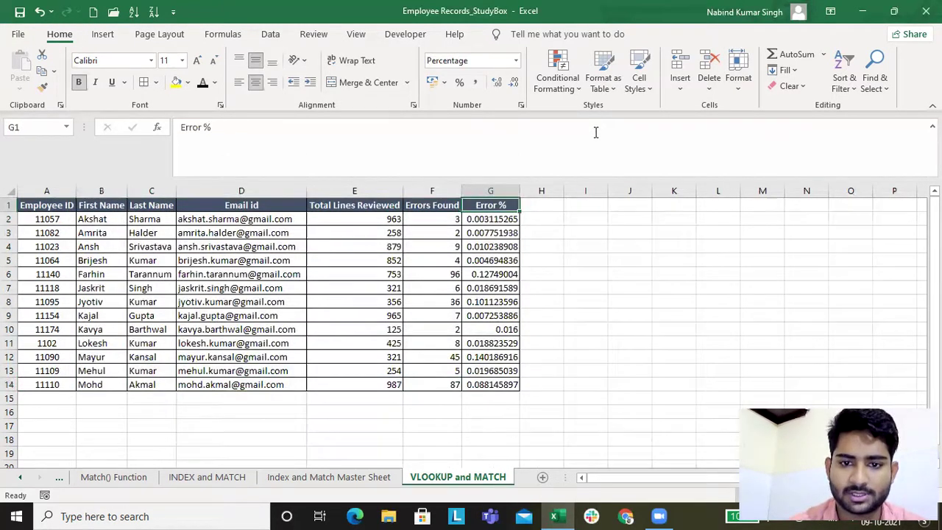
key("Down")
key("ctrl+shift+Down")
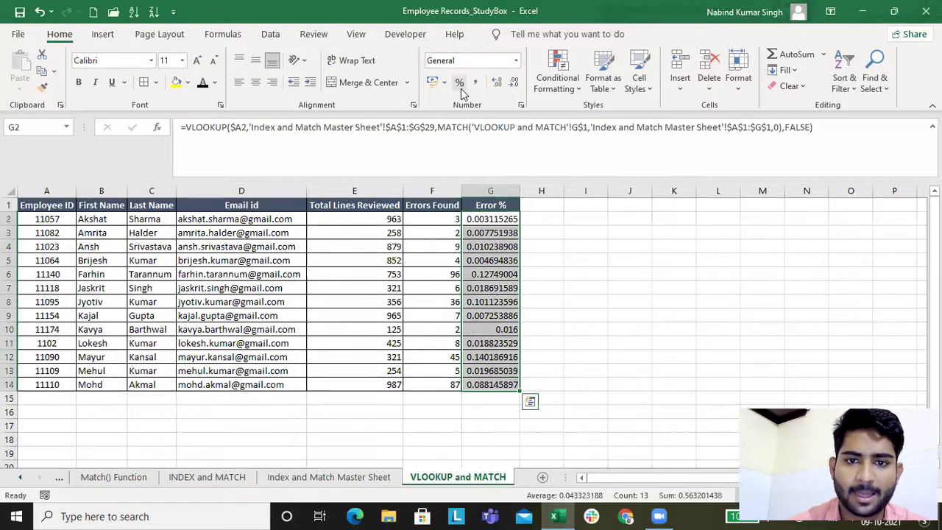
left_click(460, 84)
left_click(497, 81)
left_click(497, 81)
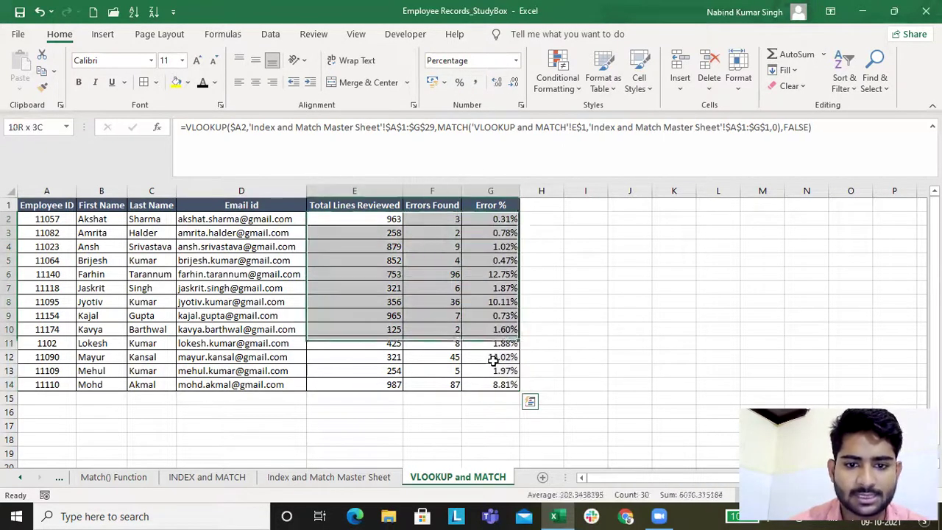
Step: Centre the numeric values in E2:G14, then select the whole employee table
left_click_drag(349, 213, 501, 383)
key("alt+h")
key("a")
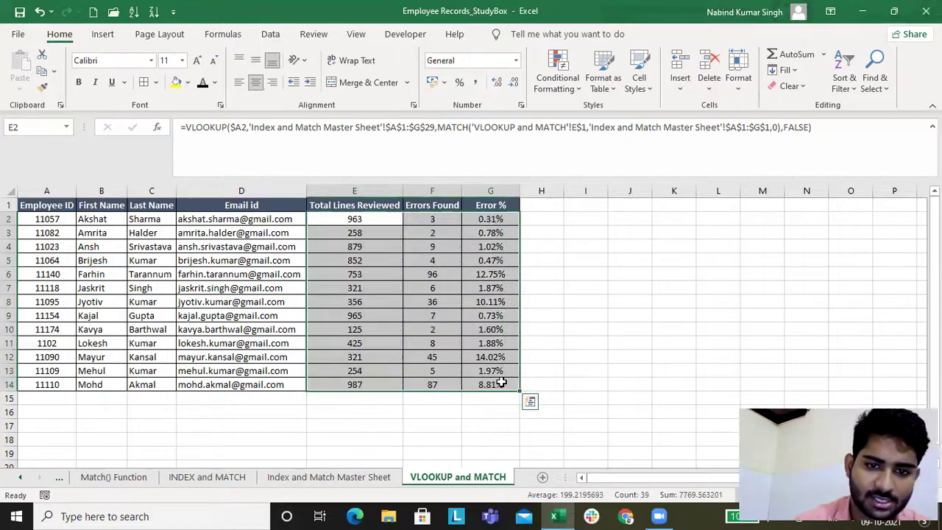
key("c")
key("Up")
key("Home")
key("ctrl+shift+Right")
key("ctrl+shift+Down")
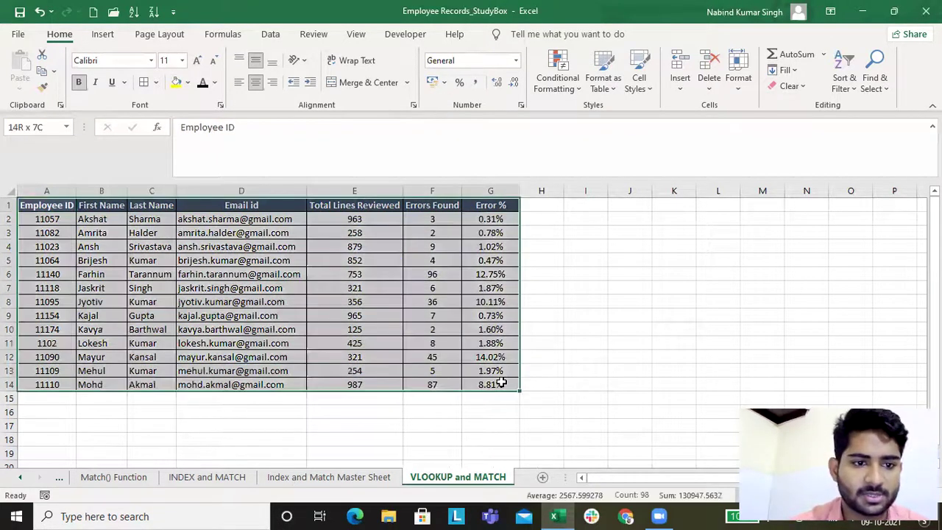